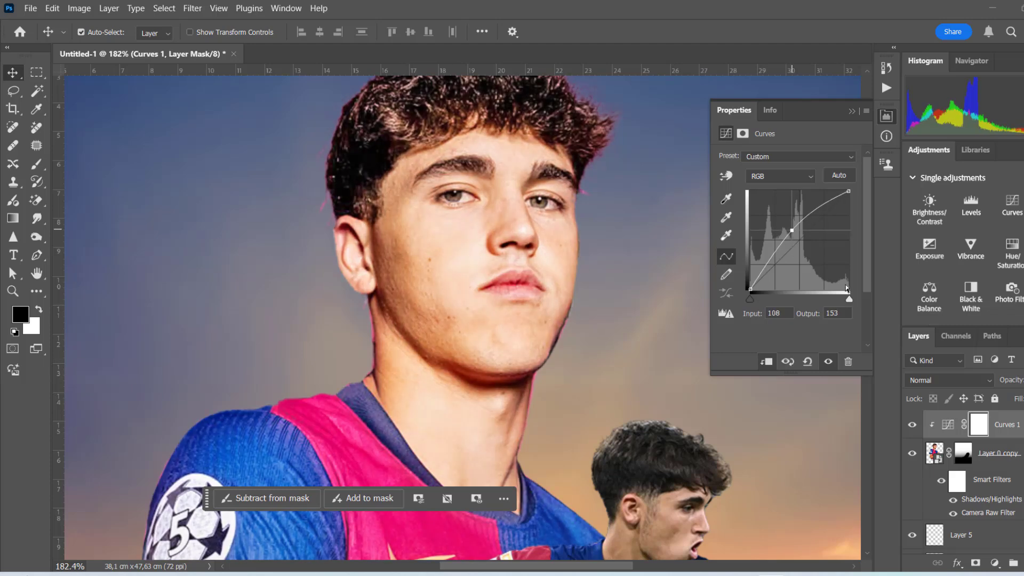
Invert the Curves 1 mask and ready the Brush tool with white as the foreground colour.
left_click(979, 425)
key("ctrl+i")
left_click(37, 164)
left_click(38, 310)
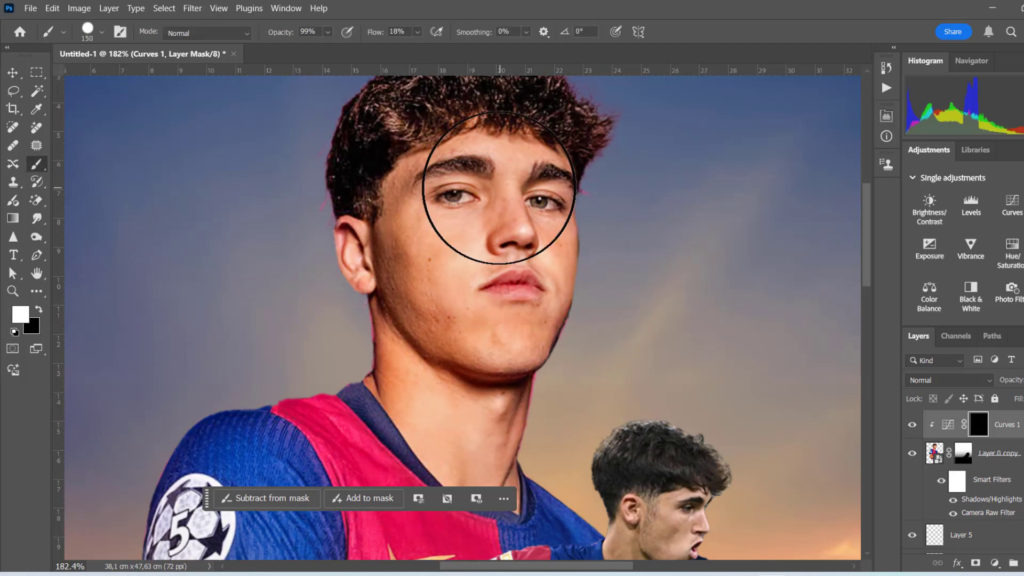
Brighten the large portrait's eyes on the Curves 1 mask using a small brush of about 8 px.
key("bracketleft")
key("bracketleft")
key("bracketleft")
key("bracketleft")
key("bracketleft")
key("bracketleft")
key("bracketleft")
key("bracketleft")
key("bracketleft")
key("bracketleft")
key("bracketleft")
key("bracketleft")
key("bracketleft")
key("bracketleft")
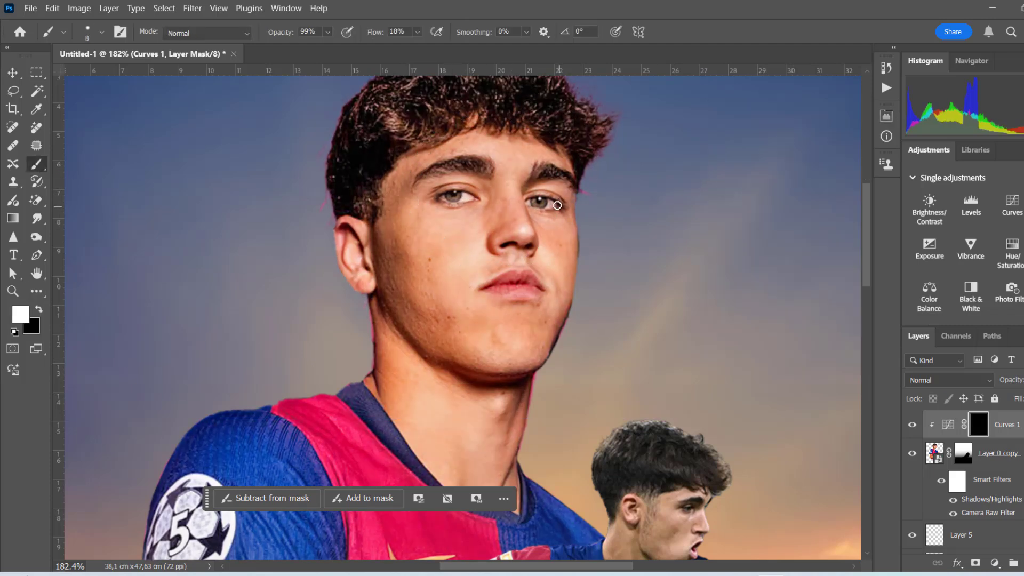
scroll(399, 222, "down", 3)
scroll(377, 239, "up", 5)
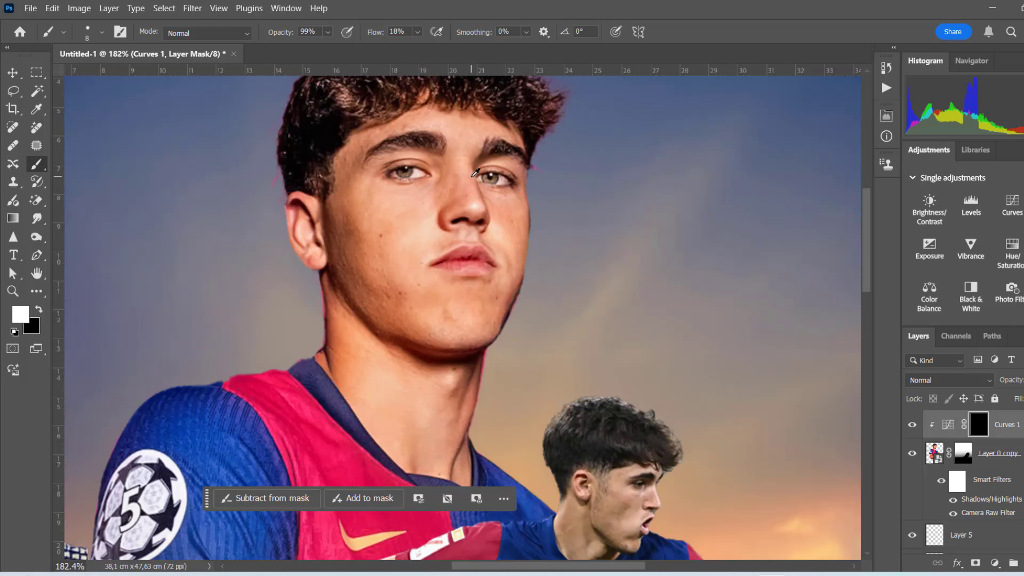
left_click(14, 73)
key("ctrl+0")
Add a clipped Levels adjustment above Layer 0 copy, blended as Multiply, and invert its mask.
left_click(999, 453)
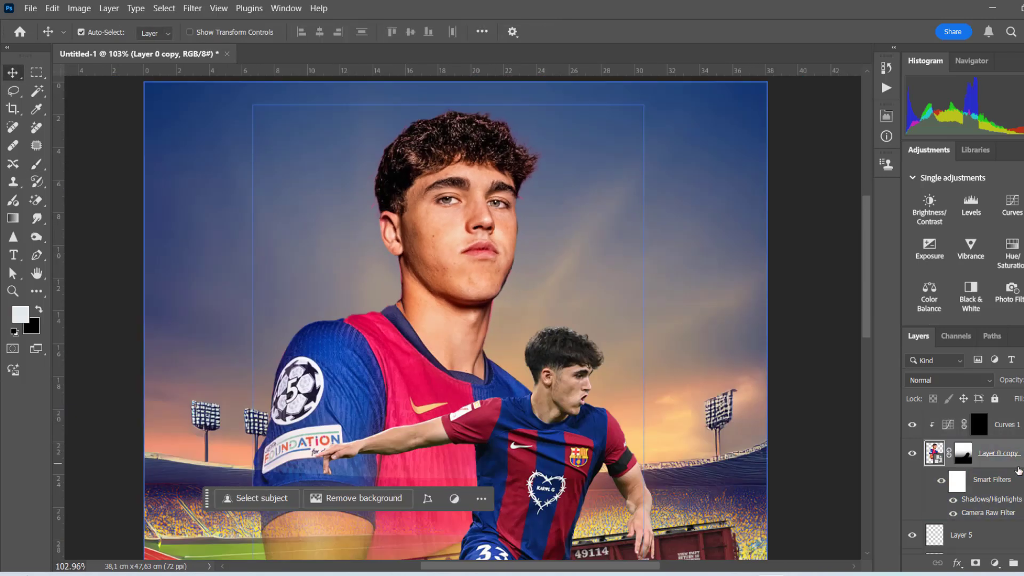
left_click(994, 562)
left_click(976, 370)
left_click(949, 380)
left_click(928, 224)
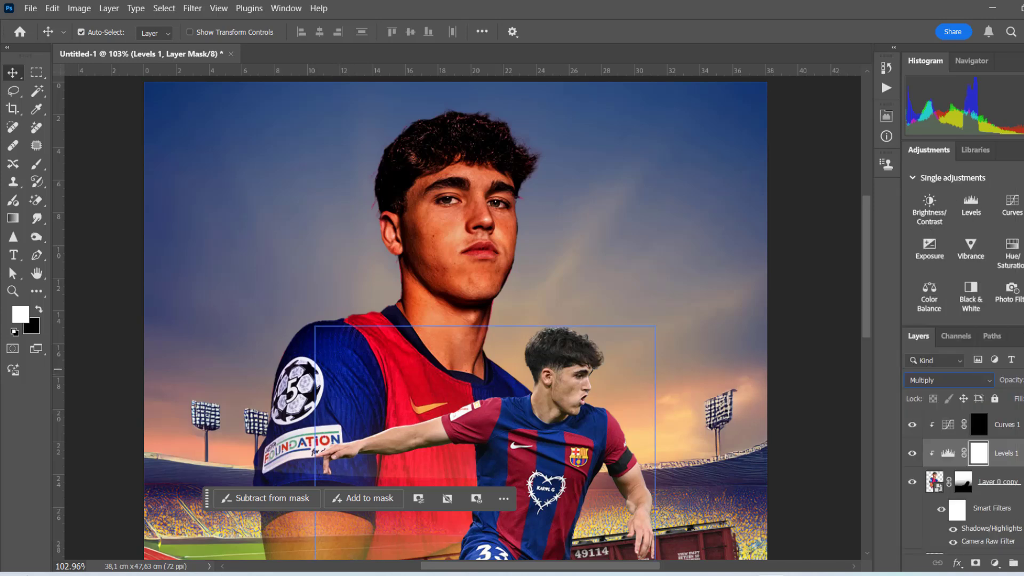
key("ctrl+i")
Paint shadows on the portrait's face and neck through the Levels 1 mask in white at 22% opacity and 13% flow.
key("b")
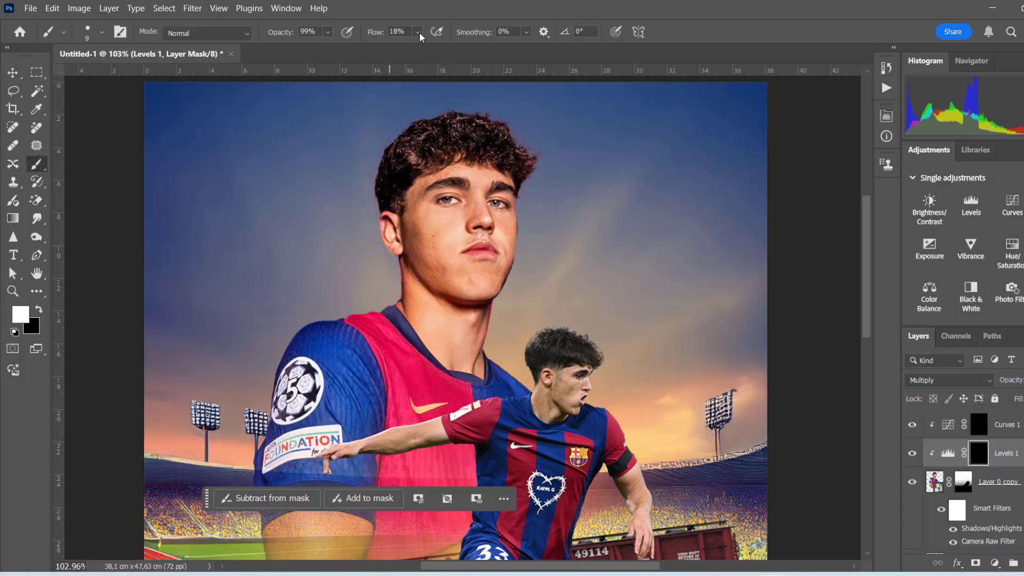
key("bracketright")
key("bracketright")
key("bracketright")
key("bracketright")
key("bracketright")
key("bracketright")
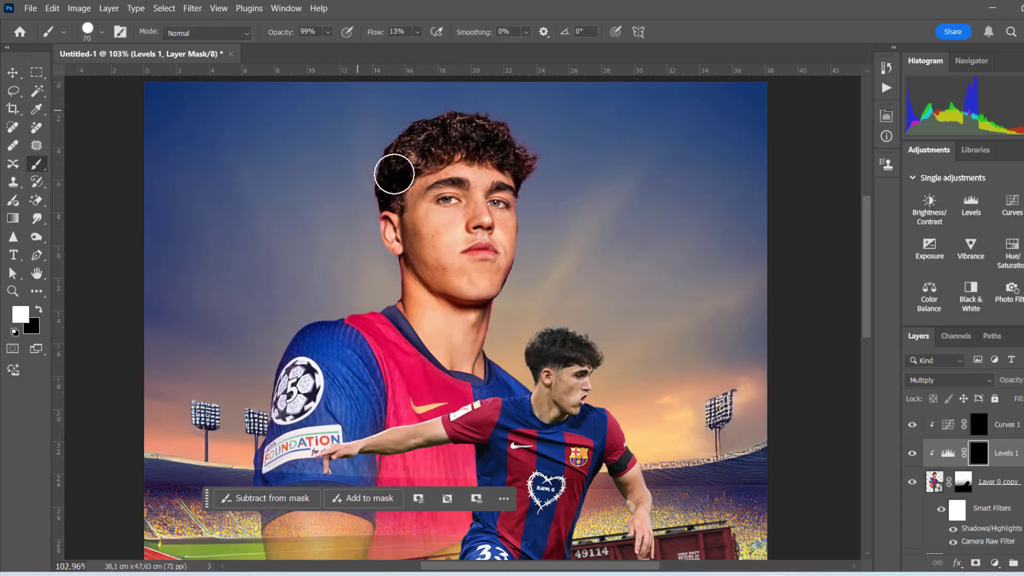
left_click_drag(320, 50, 290, 49)
mouse_move(425, 253)
left_mouse_down()
mouse_move(423, 325)
mouse_move(454, 387)
mouse_move(462, 317)
left_mouse_up()
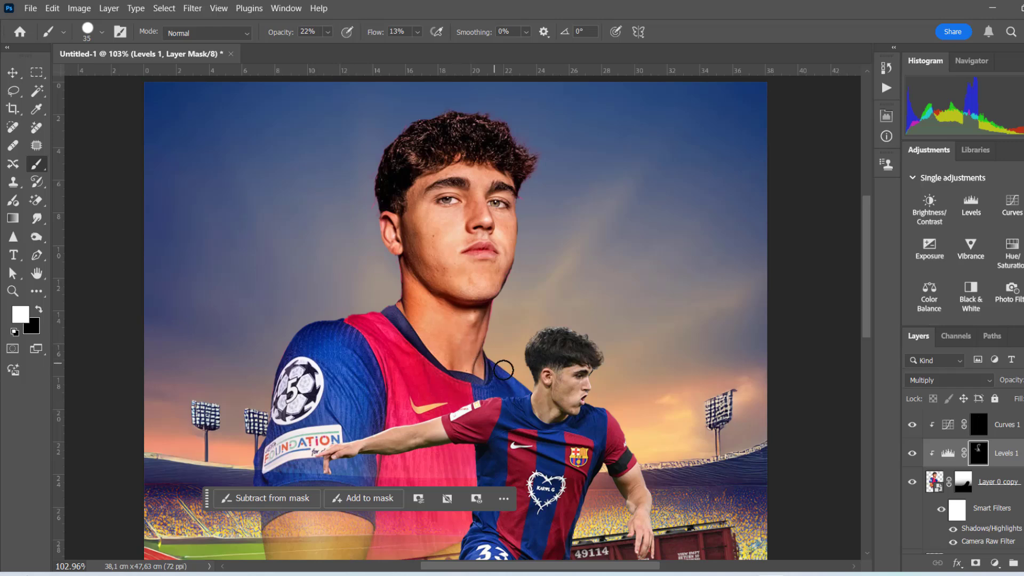
Extend the painted shadows over the portrait's neck and shirt on the Levels 1 mask, enlarging the brush to 80 px.
scroll(503, 368, "down", 3)
scroll(491, 214, "up", 2)
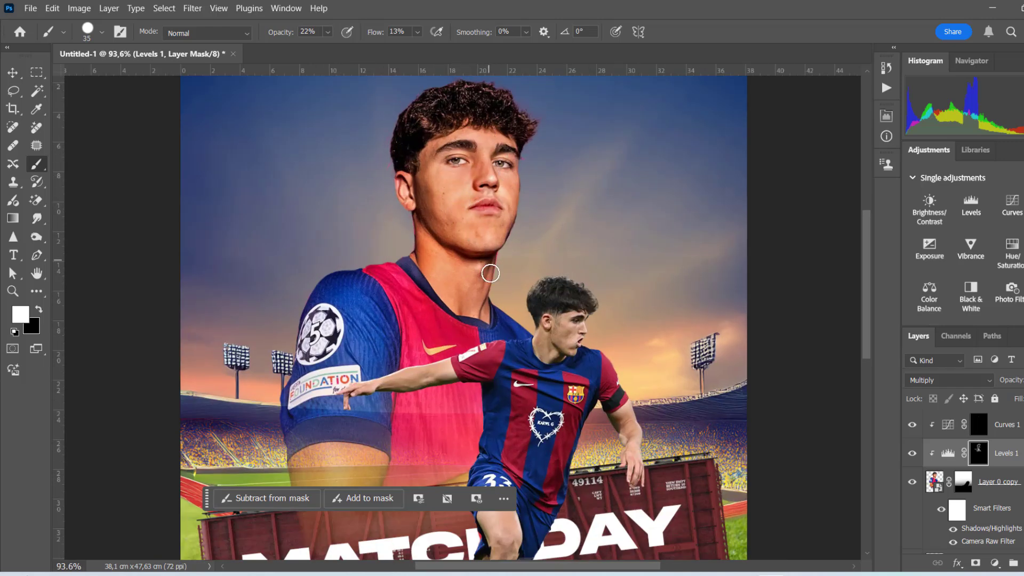
scroll(491, 273, "down", 3)
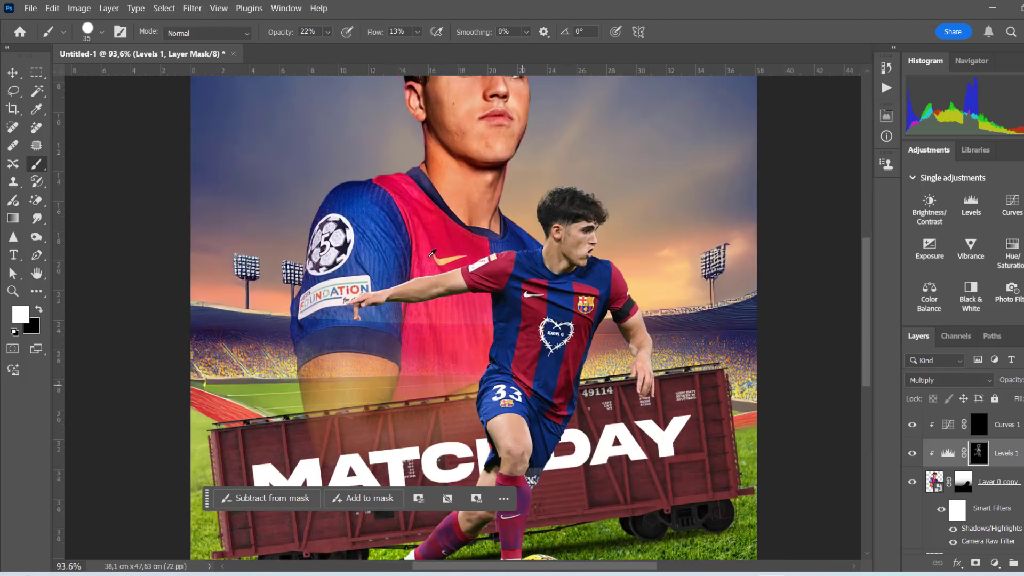
scroll(432, 254, "down", 2)
scroll(449, 221, "up", 1)
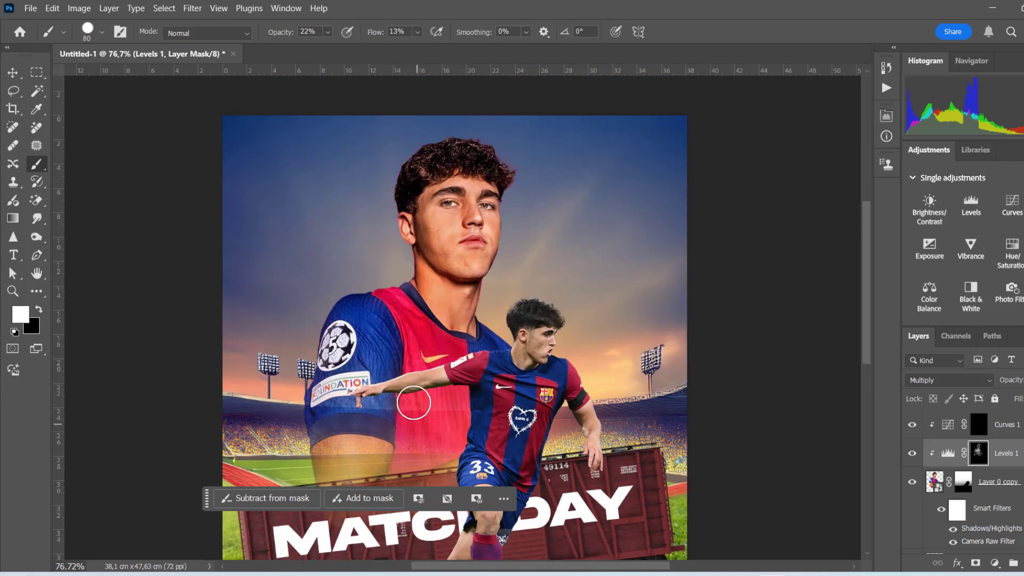
Add a clipped Curves adjustment with input 116 and output 142, and paint highlights on the portrait through its inverted mask.
left_click(995, 564)
left_click(983, 384)
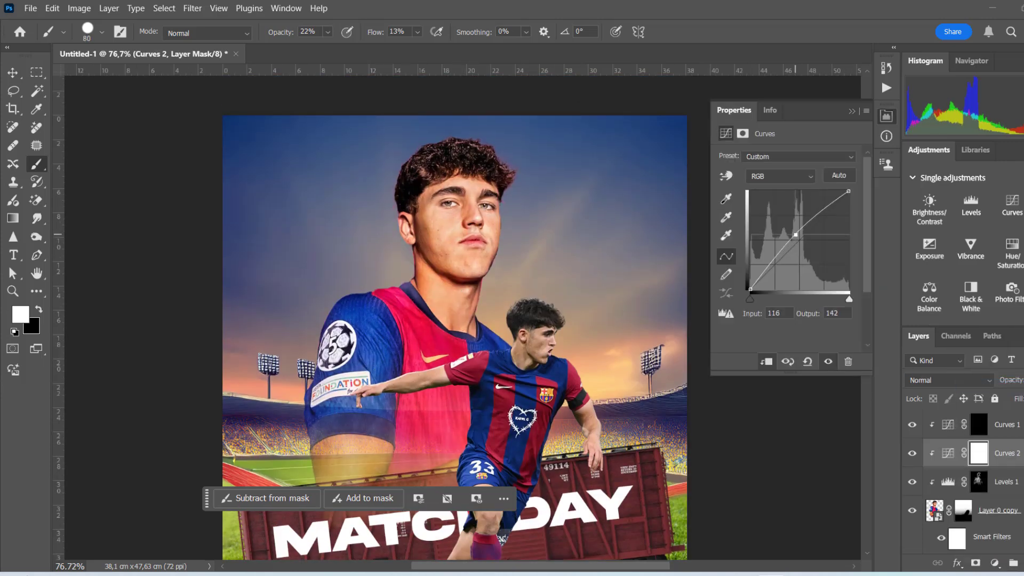
left_click(979, 456)
key("ctrl+i")
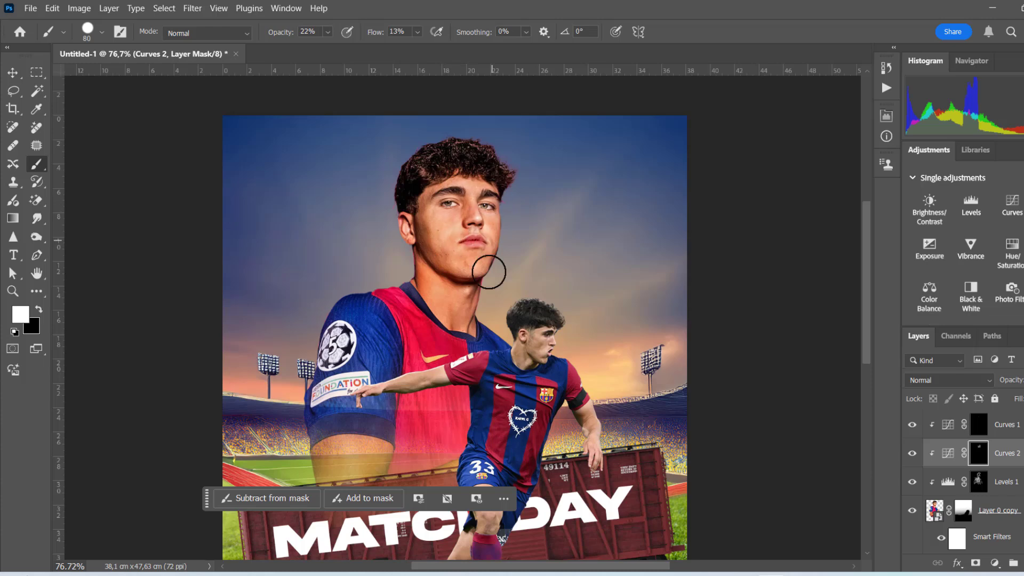
scroll(320, 440, "up", 3)
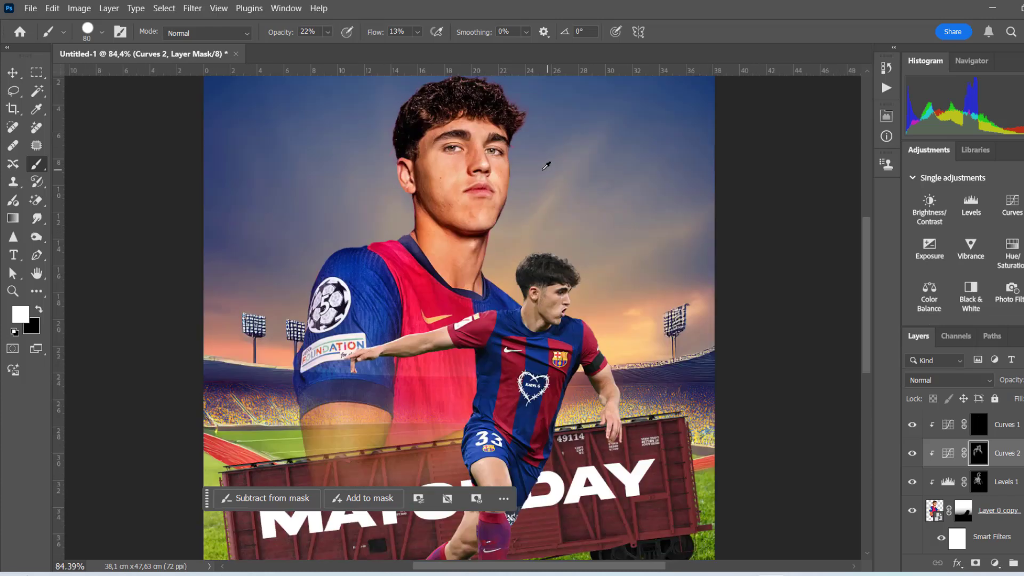
Add a clipped Color Lookup adjustment directly above Layer 0 copy and apply a 3D LUT to the portrait.
left_click(997, 510)
left_click(995, 564)
left_click(993, 489)
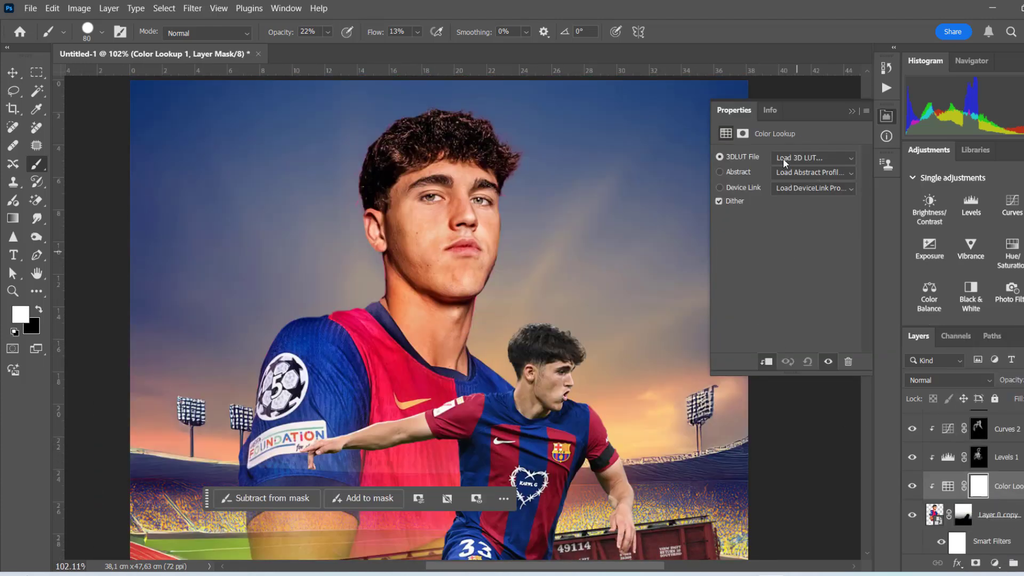
left_click(851, 111)
left_click(13, 73)
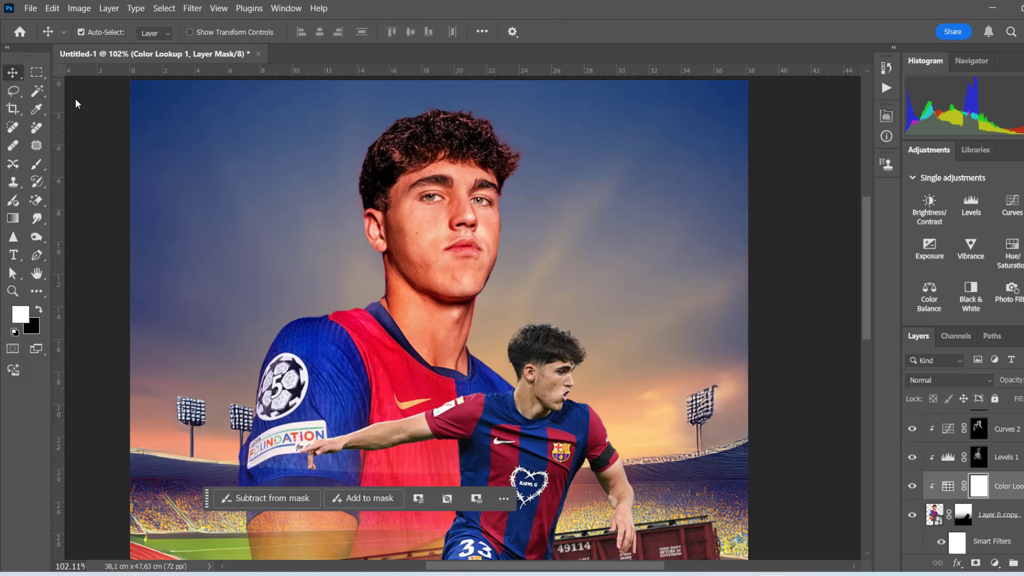
Add a clipped Color Balance adjustment above Layer 0 copy with midtones at red +36, green +19 and blue -8.
scroll(471, 274, "down", 2)
left_click(995, 513)
left_click(996, 564)
left_click(993, 440)
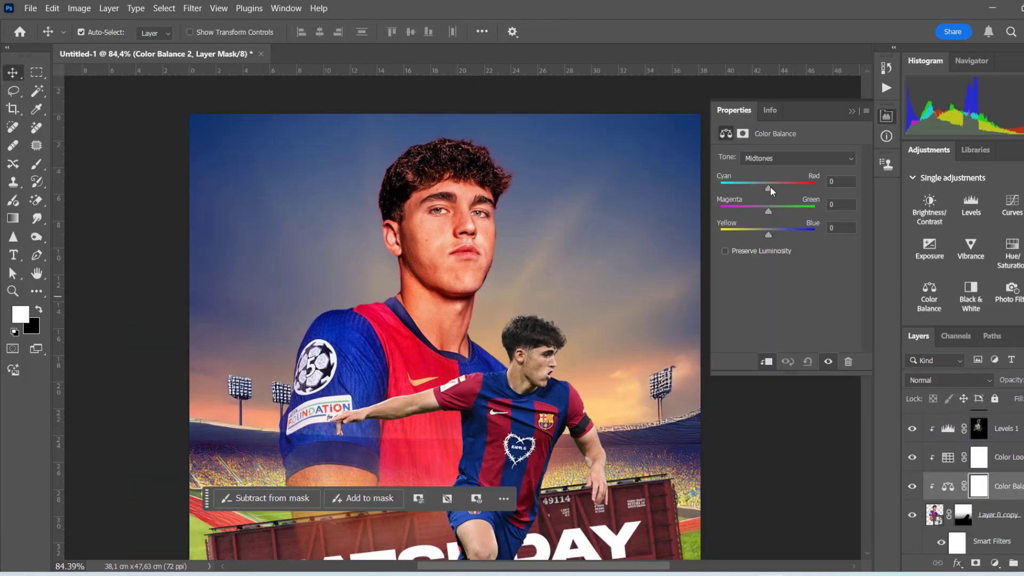
left_click_drag(768, 212, 777, 212)
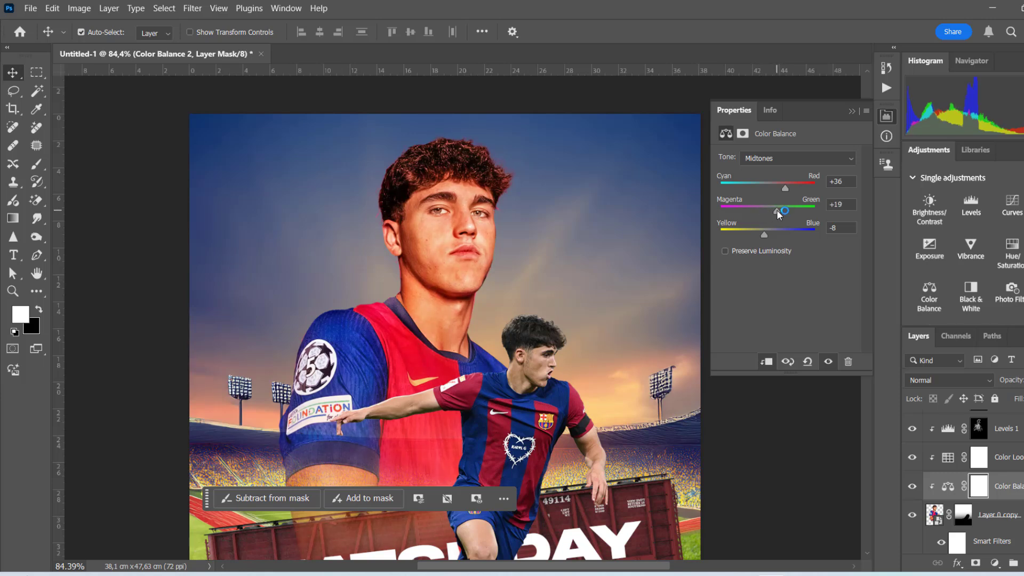
Set the Color Balance shadows to red +10 and shift the highlights toward yellow.
left_click(783, 159)
left_click(768, 159)
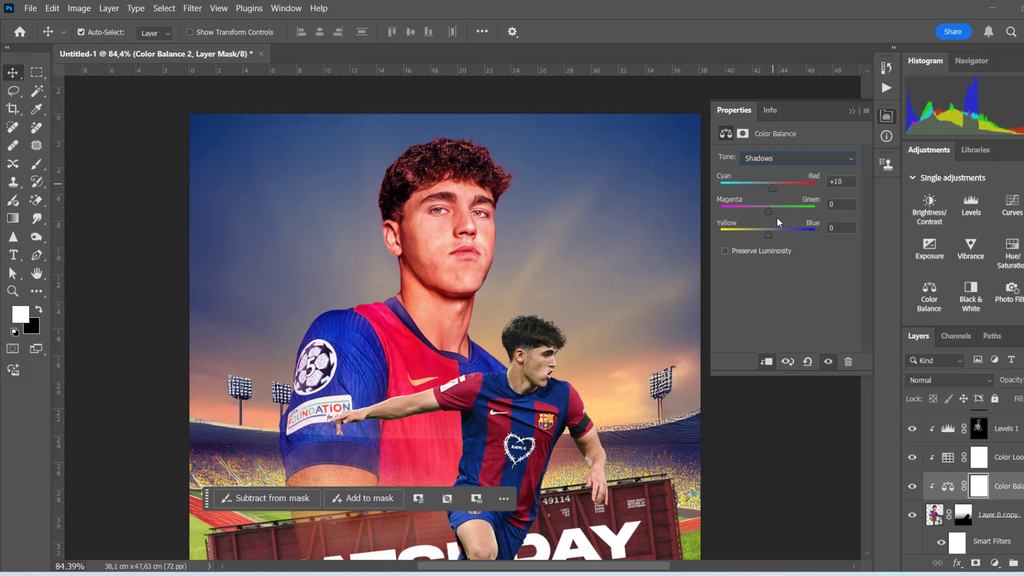
left_click(789, 159)
left_click(768, 197)
left_click_drag(768, 235, 759, 238)
Add a clipped Selective Color adjustment with reds at cyan +41, magenta -25 and yellow -13, and switch to the yellows.
left_click(963, 515)
left_click(994, 563)
left_click(993, 555)
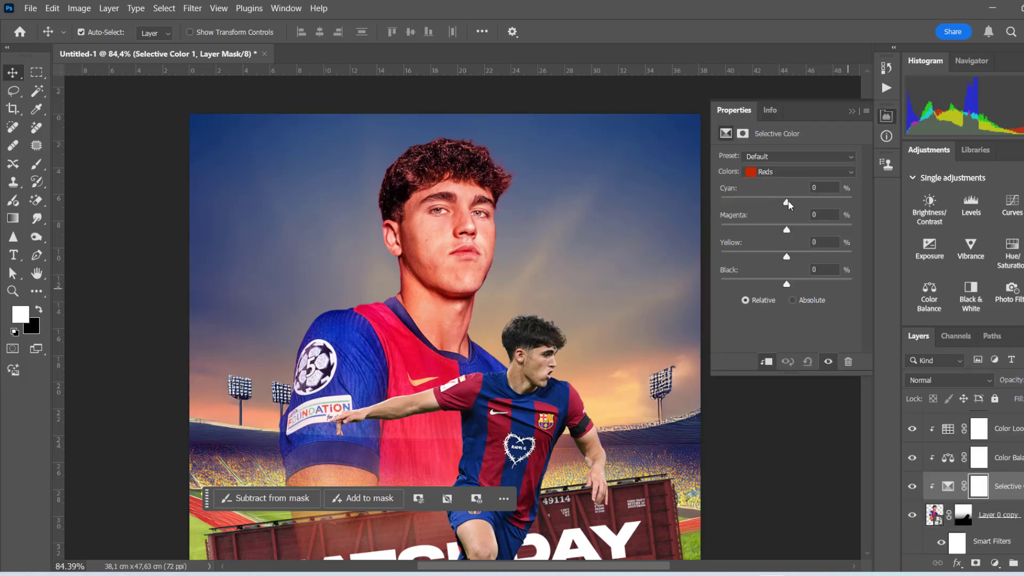
left_click_drag(787, 231, 765, 230)
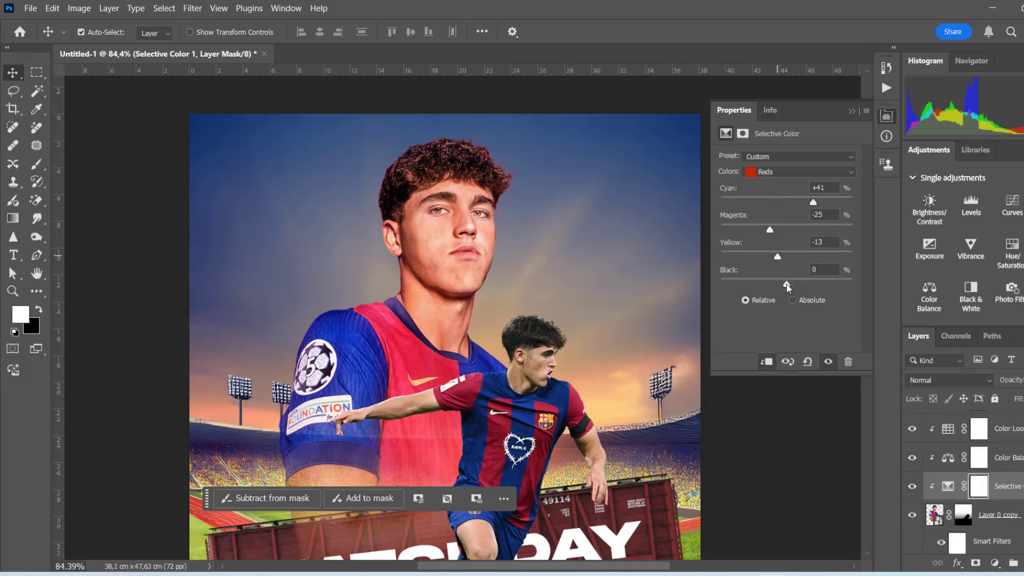
left_click(791, 171)
left_click(789, 185)
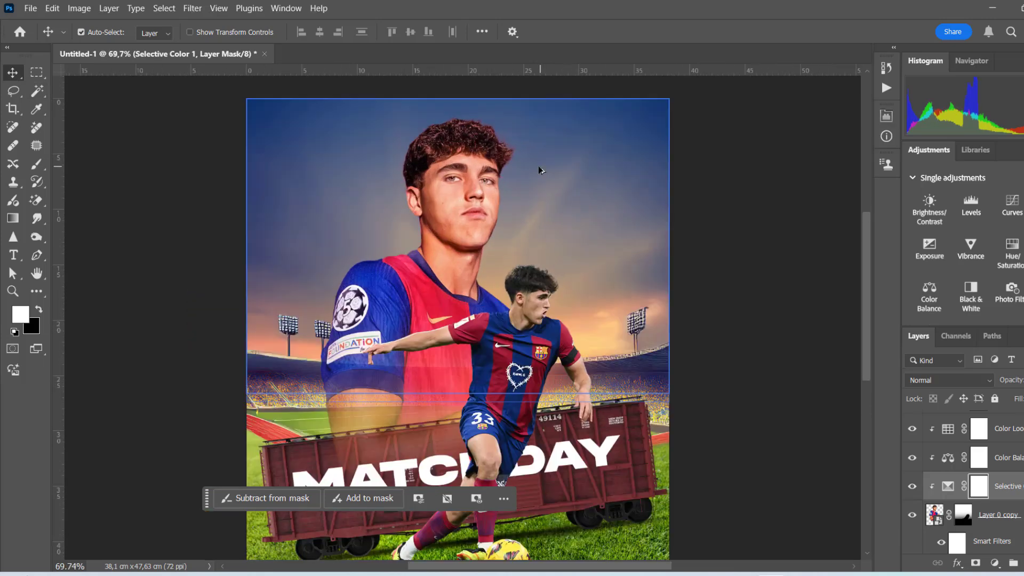
Create a clipped new layer above Layer 0 copy, fill it with grey and set its blend mode to Overlay.
scroll(539, 169, "up", 2)
left_click(986, 474)
left_click(1023, 563)
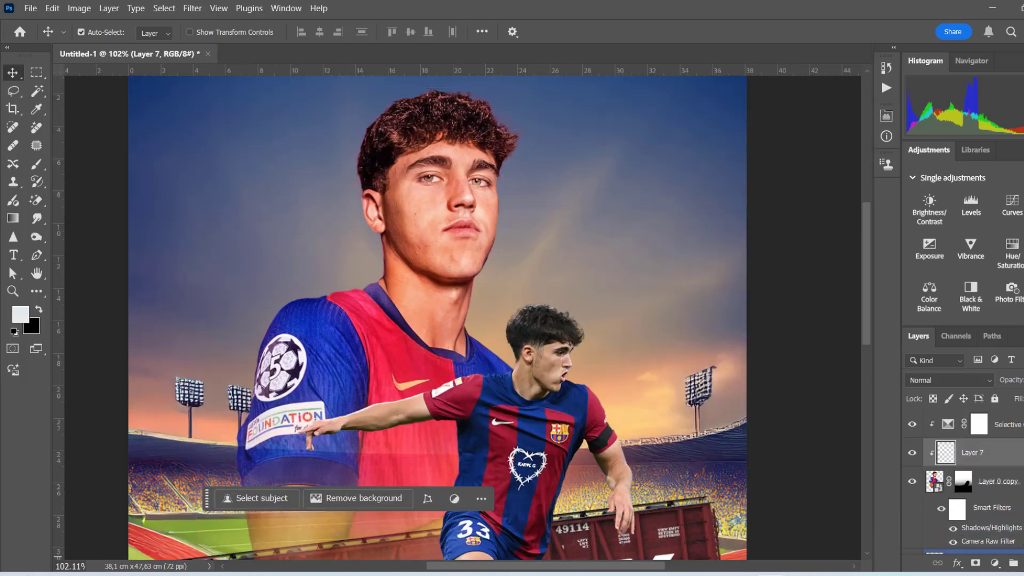
left_click(52, 9)
left_click(95, 202)
left_click(632, 151)
left_click(935, 383)
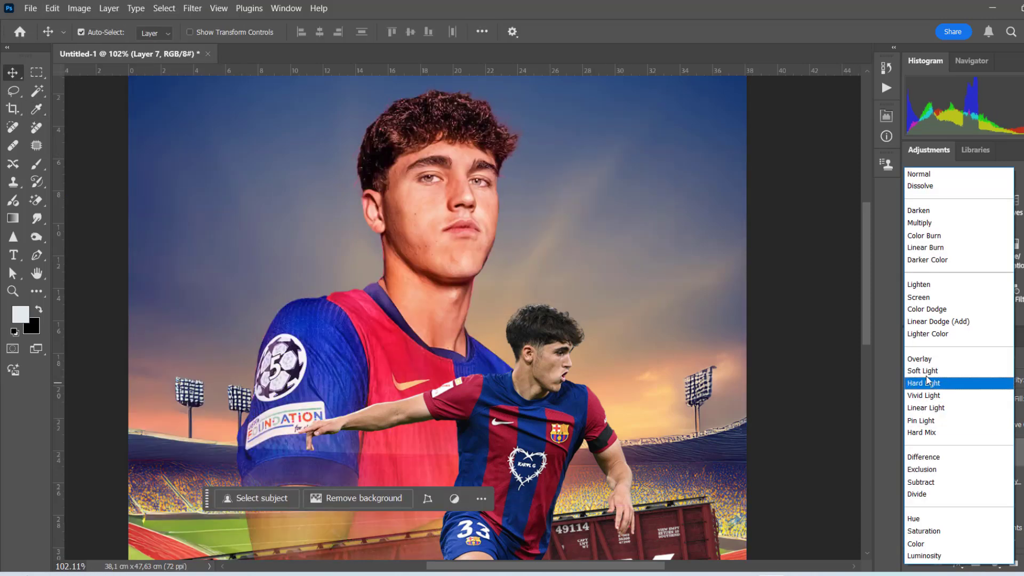
left_click(928, 362)
Burn shading into the portrait on the grey Overlay layer with a 100 px brush, range Shadows, exposure 30%.
left_click_drag(37, 236, 70, 251)
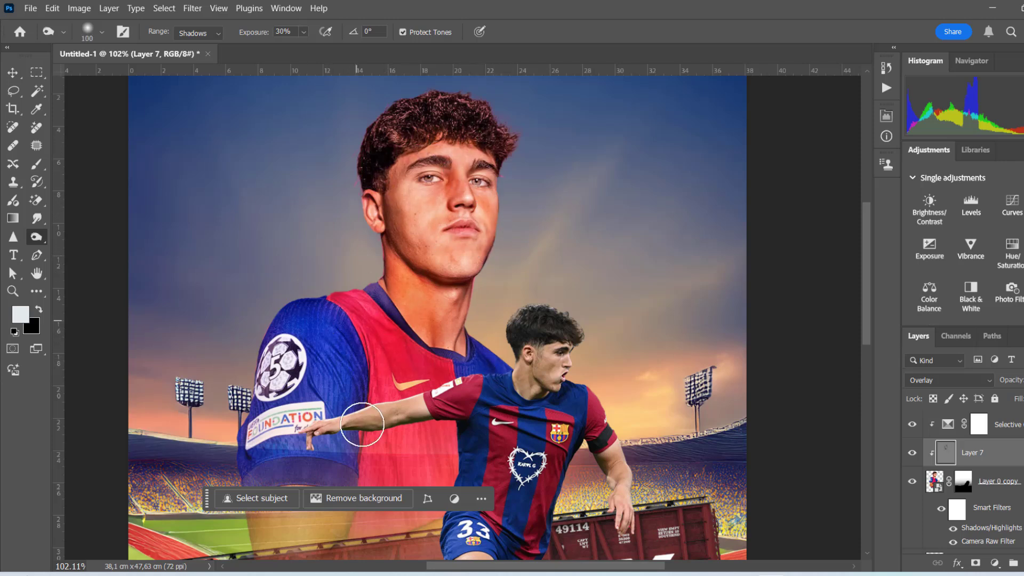
scroll(404, 367, "down", 3)
left_click(913, 453)
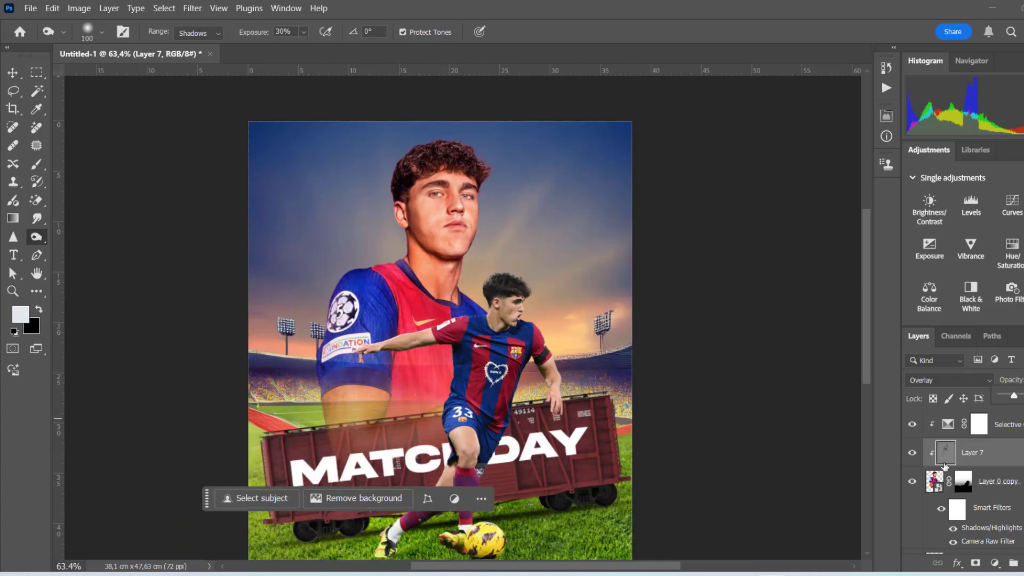
Add a clipped Exposure adjustment above Layer 0 copy, raise its exposure and invert its mask.
left_click(998, 482)
left_click(995, 563)
left_click(1007, 398)
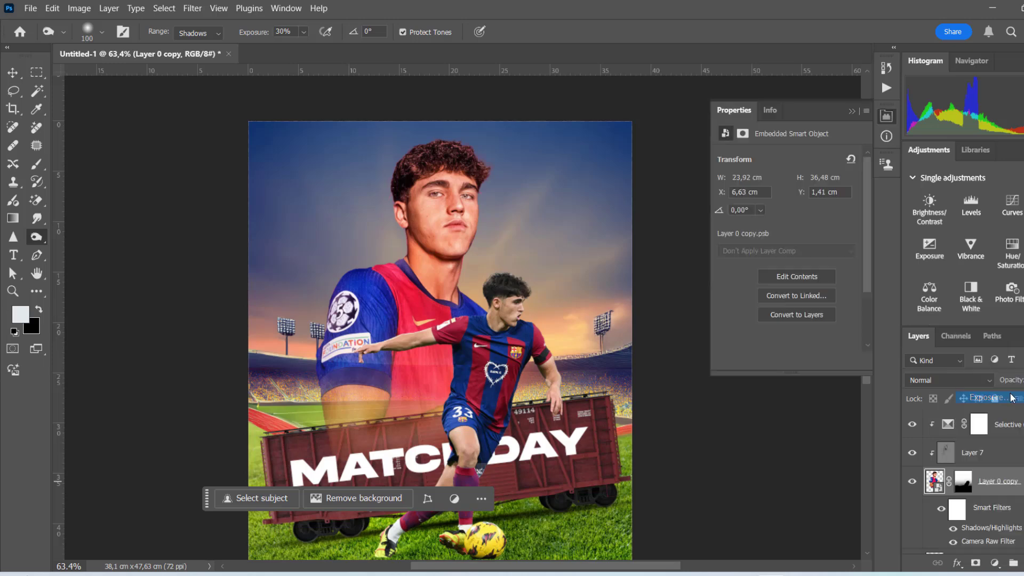
left_click_drag(786, 192, 796, 192)
left_click(978, 482)
key("ctrl+i")
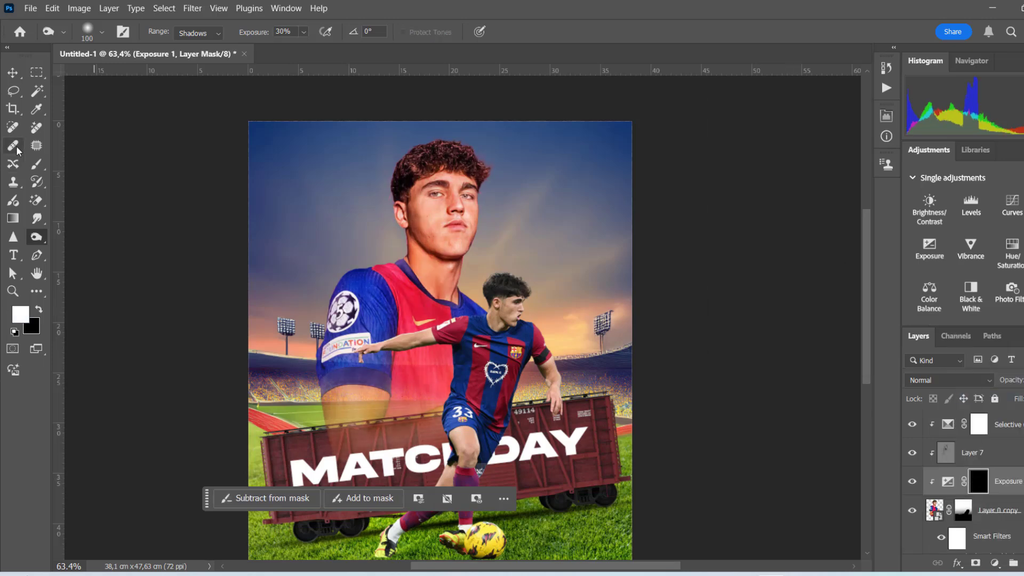
Paint light along the portrait's outline on the Exposure mask with an 80 px white brush at 22% opacity.
left_click(36, 165)
scroll(410, 255, "up", 4)
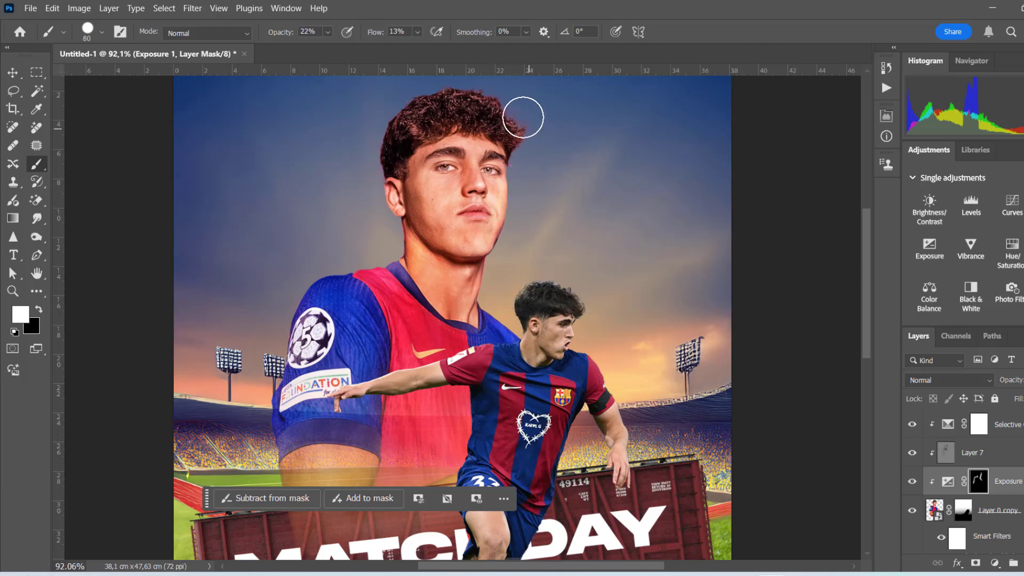
key("v")
scroll(653, 256, "down", 4)
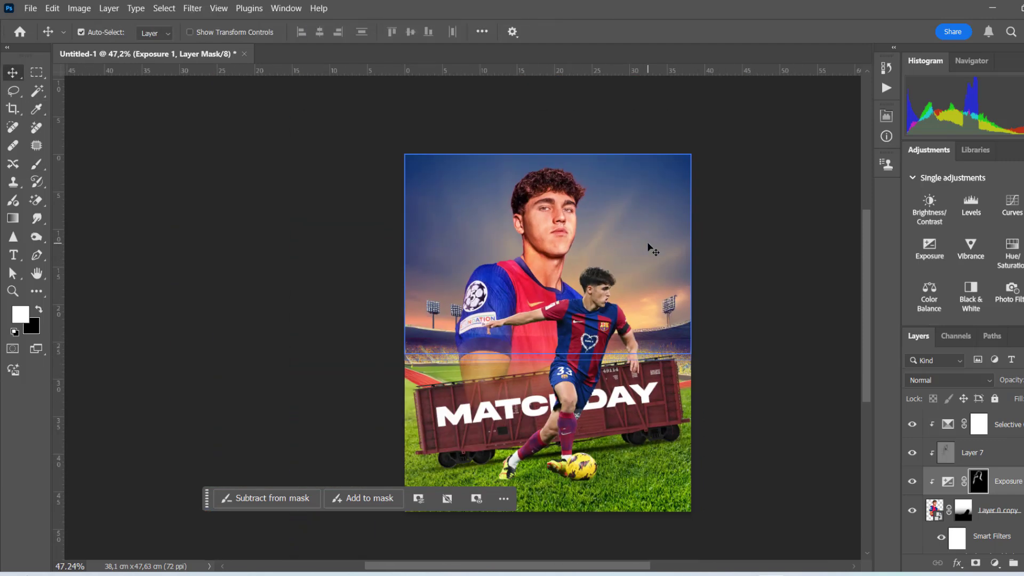
Add a clipped Levels adjustment to the Box Car layer and darken its midtones.
scroll(586, 216, "up", 2)
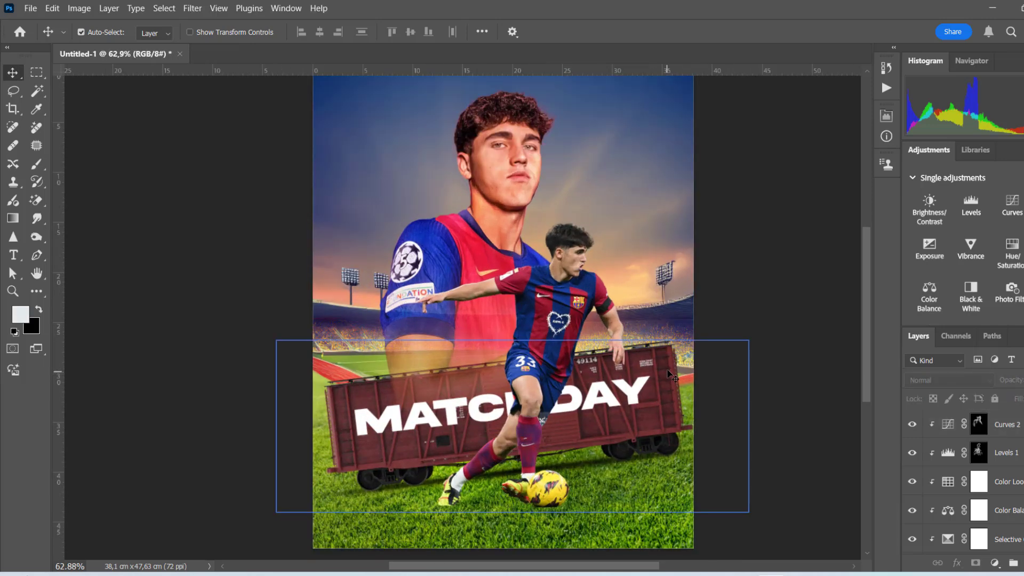
left_click(995, 562)
left_click(982, 371)
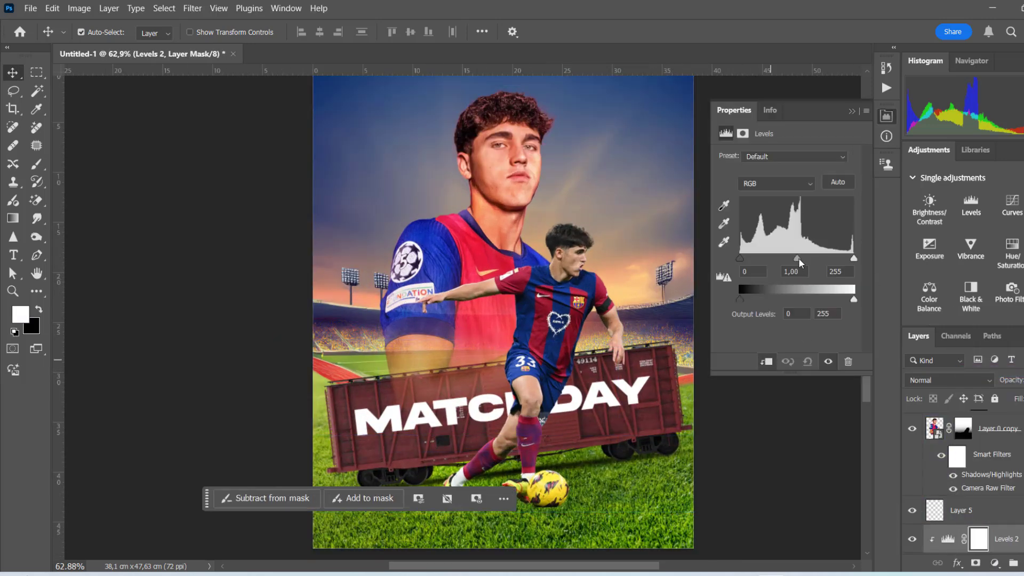
left_click_drag(796, 258, 817, 258)
Paint black on the Levels 2 mask along the box car's upper edge to restore its brightness.
left_click(39, 309)
left_click(36, 163)
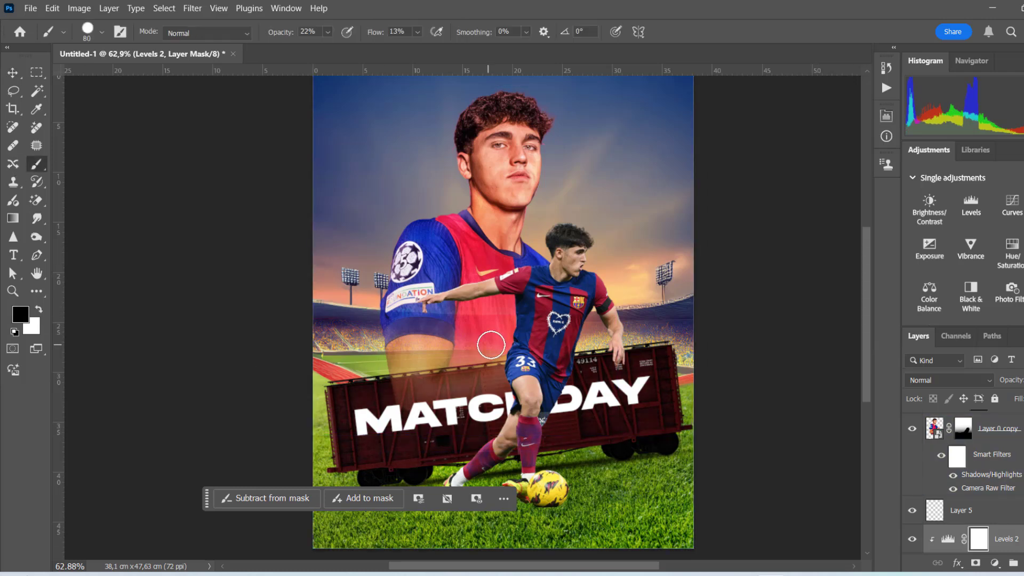
mouse_move(687, 331)
left_mouse_down()
mouse_move(709, 315)
mouse_move(647, 320)
mouse_move(697, 331)
mouse_move(328, 398)
left_mouse_up()
scroll(806, 327, "down", 3)
left_click(13, 73)
Add a clipped Levels adjustment to the soccer-ball grass layer and set its midtones to 0.42.
left_click(416, 453)
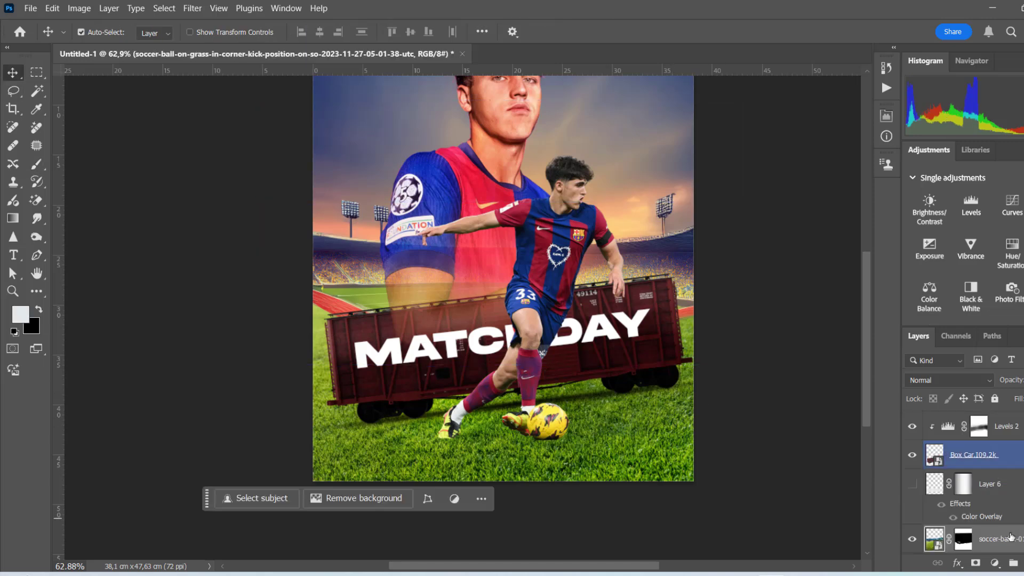
left_click(995, 563)
left_click(996, 378)
left_click_drag(801, 258, 824, 257)
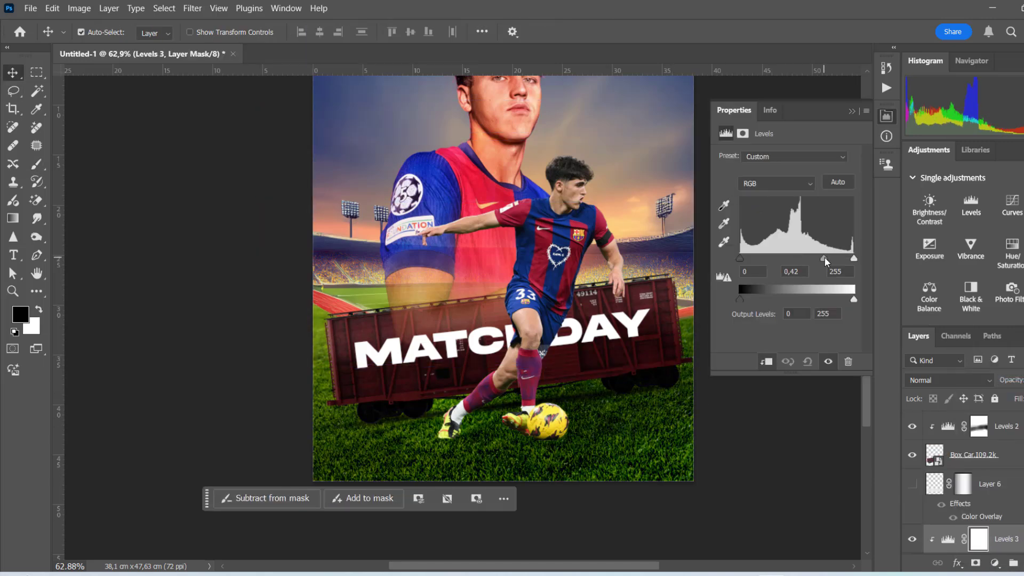
Paint black on the Levels 3 mask across the grass with a 250 px brush at 22% opacity and 13% flow.
left_click(37, 164)
mouse_move(720, 291)
left_mouse_down()
mouse_move(400, 382)
mouse_move(247, 394)
left_mouse_up()
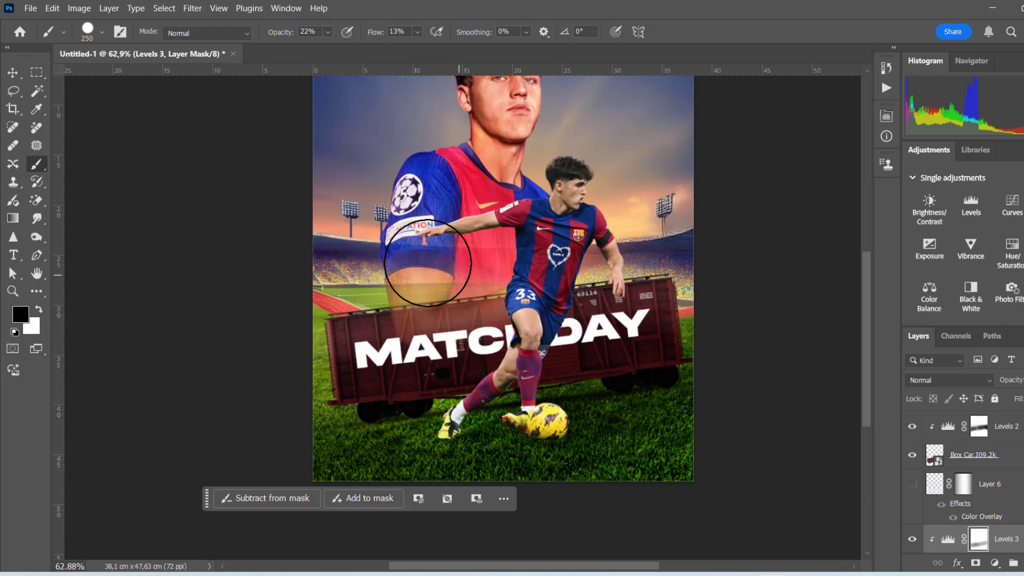
left_click(13, 75)
Change the colour of the MATCHDAY text on the box car to yellow ffcc01.
scroll(517, 276, "down", 4)
scroll(517, 276, "up", 2)
scroll(597, 296, "up", 3)
scroll(427, 412, "down", 1)
scroll(427, 412, "up", 3)
key("t")
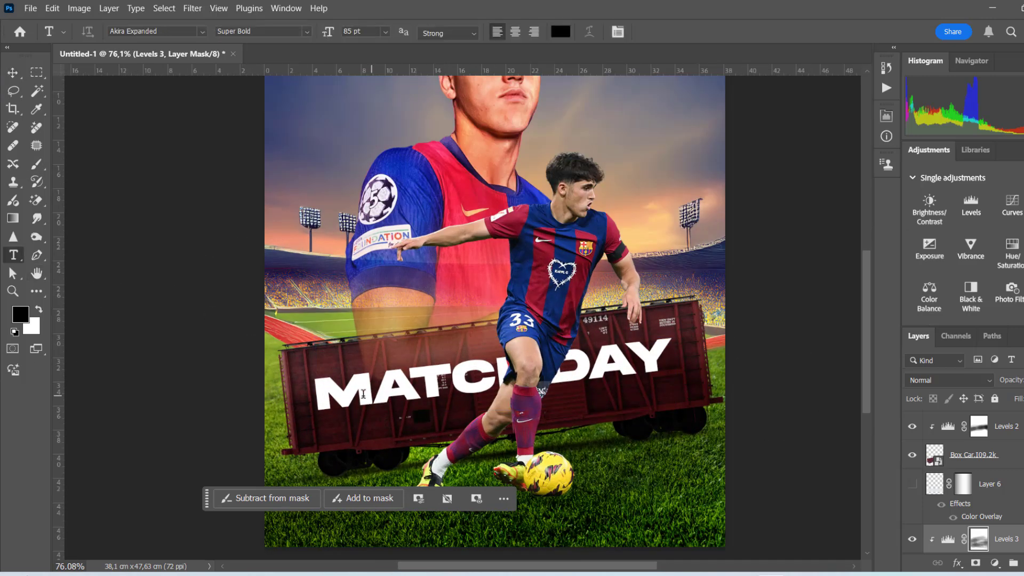
double_click(326, 389)
left_click(560, 32)
left_click(899, 485)
left_click(880, 329)
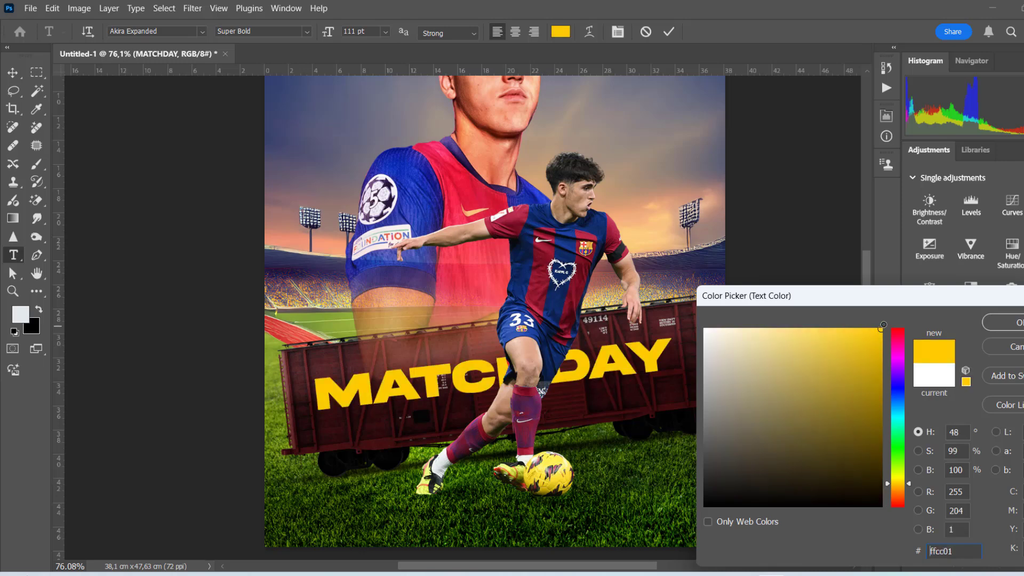
left_click(1015, 323)
left_click(669, 32)
Blend the MATCHDAY text into the box car texture by splitting the underlying-layer shadow range in its blending options.
double_click(1004, 425)
mouse_move(679, 504)
left_mouse_down()
mouse_move(693, 506)
mouse_move(679, 505)
left_mouse_up()
left_click_drag(697, 505, 737, 503)
left_click(960, 238)
scroll(396, 322, "down", 7)
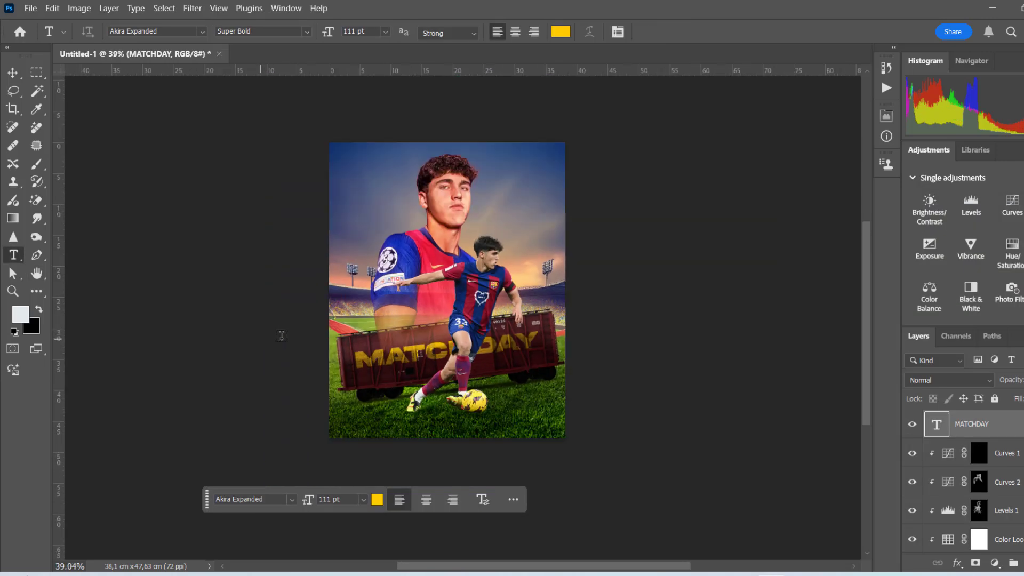
scroll(479, 184, "up", 4)
left_click(13, 72)
Apply the Camera Raw filter to the running player's layer with increased Clarity, Exposure +0.25 and Blacks +49.
scroll(455, 222, "up", 8)
key("ctrl+alt+shift+e")
left_click(193, 9)
left_click(235, 108)
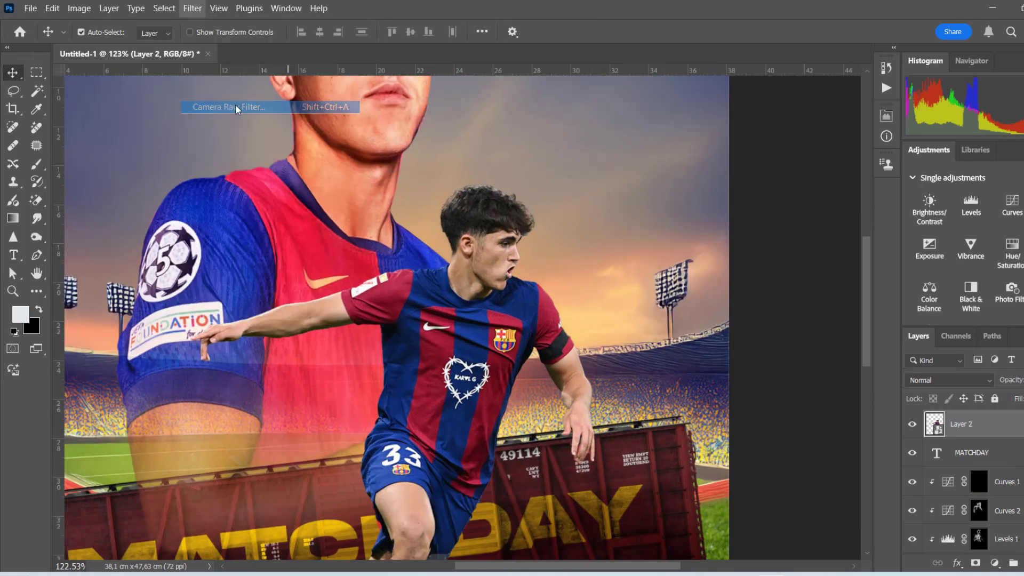
scroll(868, 349, "down", 4)
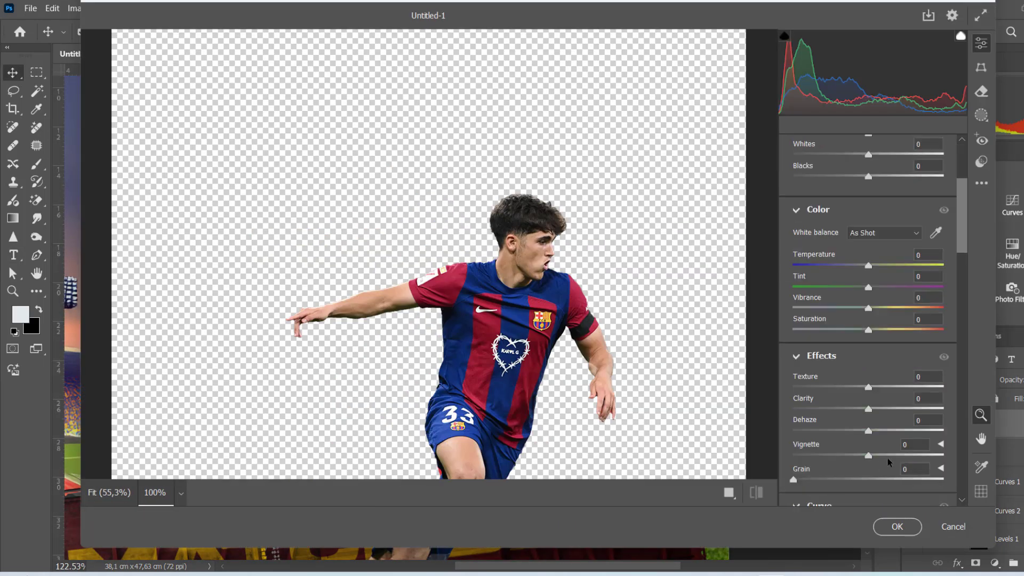
left_click_drag(868, 408, 901, 409)
scroll(872, 269, "up", 5)
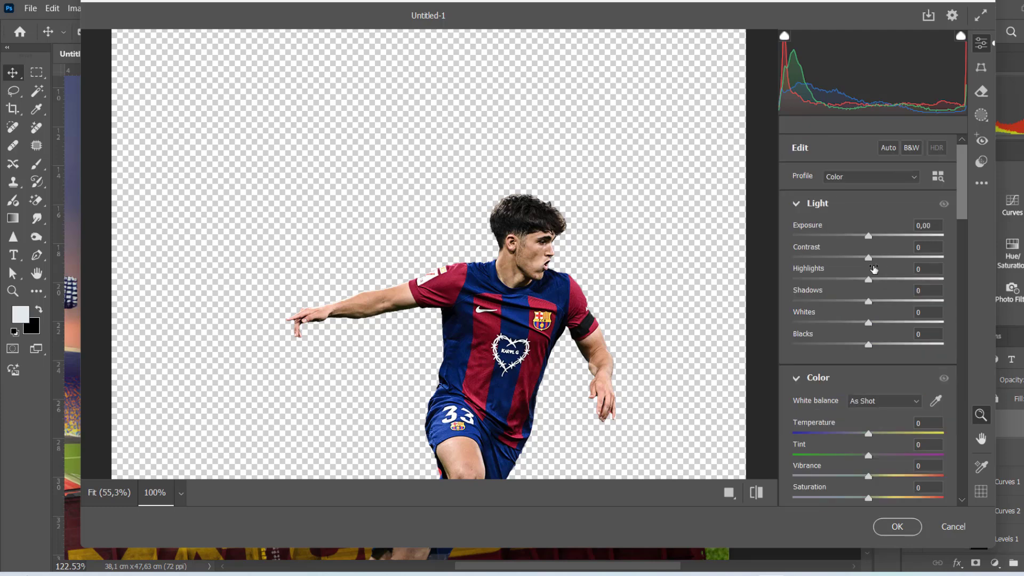
left_click_drag(871, 240, 874, 240)
left_click_drag(871, 345, 909, 349)
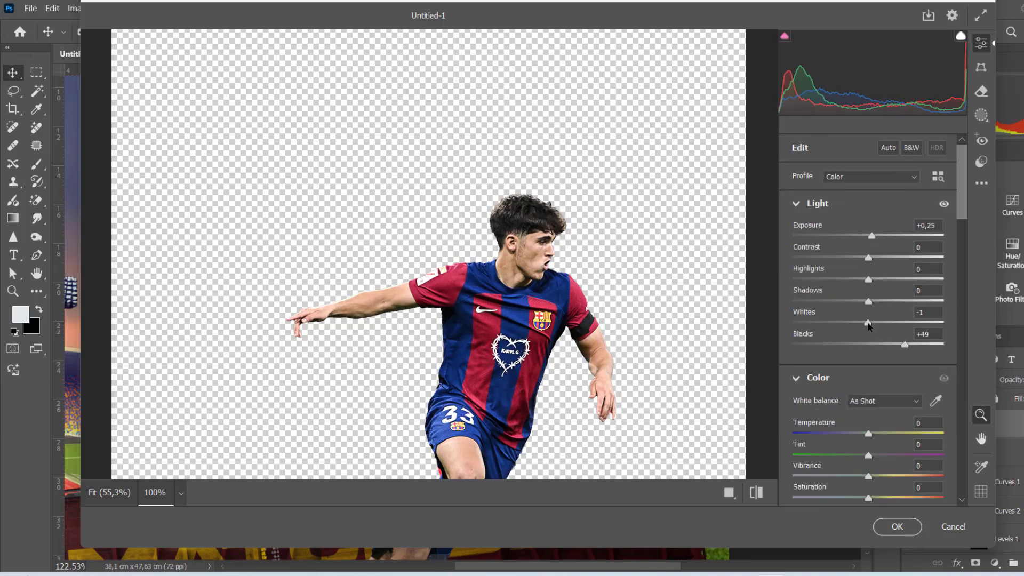
left_click(897, 526)
scroll(635, 222, "down", 5)
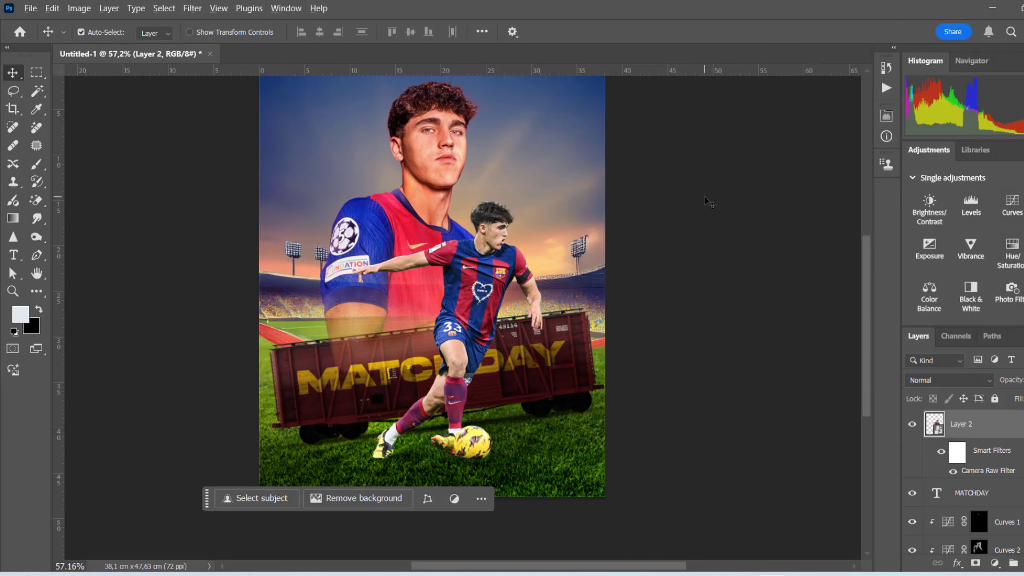
Add a clipped Color Balance to the soccer stadium layer, shifting midtones toward red and setting shadows to cyan-red -24 and yellow-blue -2.
scroll(525, 223, "up", 4)
left_click(590, 295)
left_click(913, 539)
left_click(912, 539)
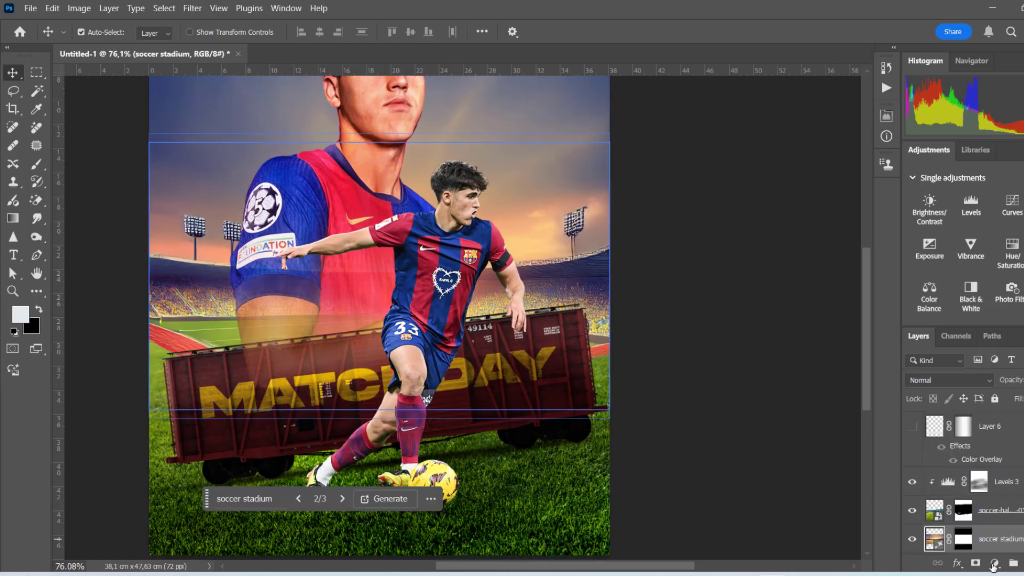
left_click(995, 564)
left_click(991, 443)
left_click_drag(777, 188, 782, 188)
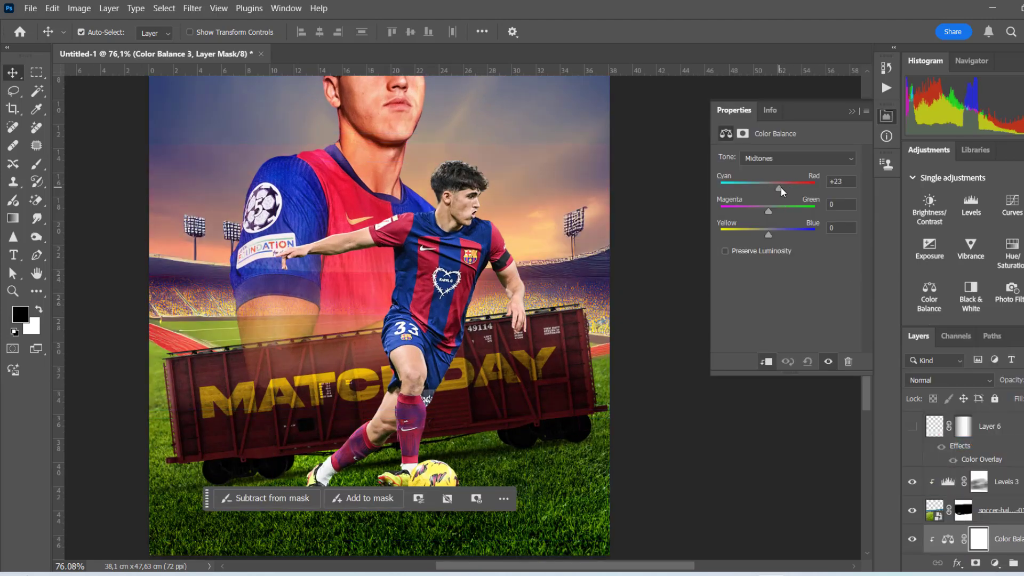
left_click(797, 158)
left_click(773, 171)
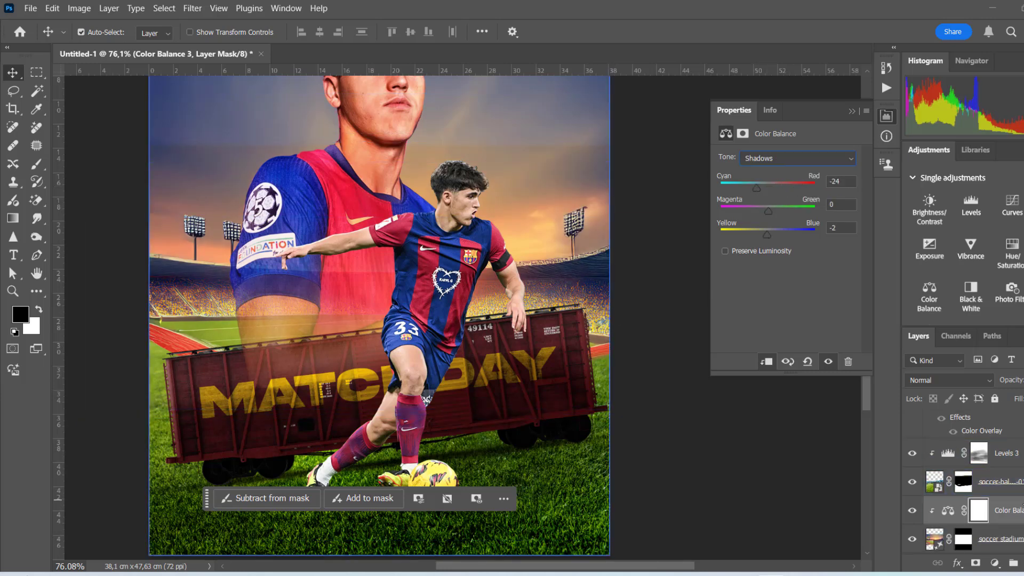
Paint black over the upper sky on the stadium's Color Balance mask with a 250 px brush at 22% opacity.
scroll(971, 511, "down", 1)
left_click(980, 511)
key("b")
scroll(354, 228, "down", 1)
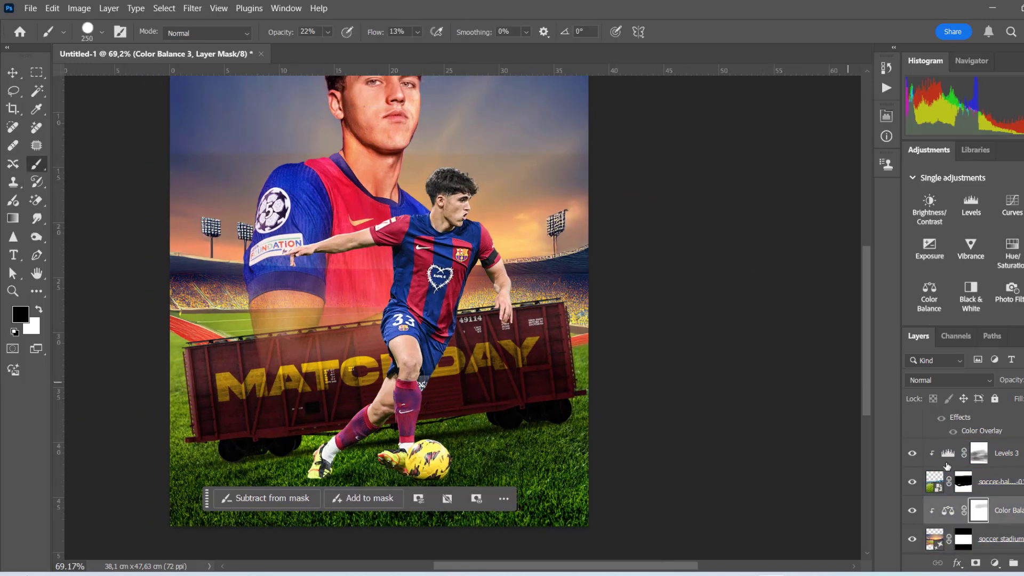
Soften the stadium's transition into the sky by painting black on the soccer stadium mask at 78% flow.
key("alt+bracketleft")
key("shift+7")
key("shift+8")
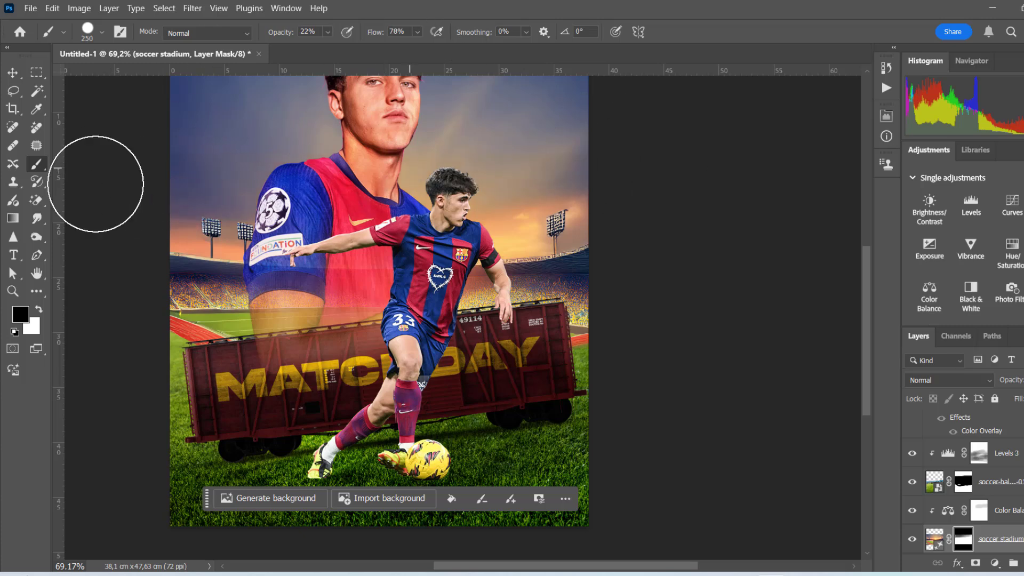
scroll(461, 224, "down", 2)
key("v")
scroll(588, 220, "up", 1)
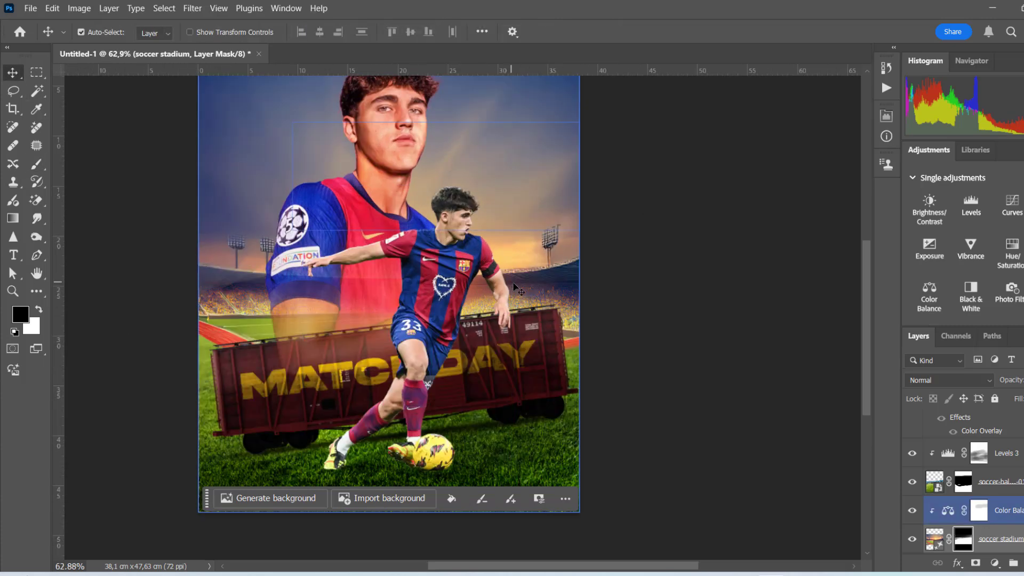
Add a clipped Levels adjustment to the running player's layer, set it to Multiply and invert its mask.
scroll(728, 273, "left", 2)
scroll(595, 416, "up", 3)
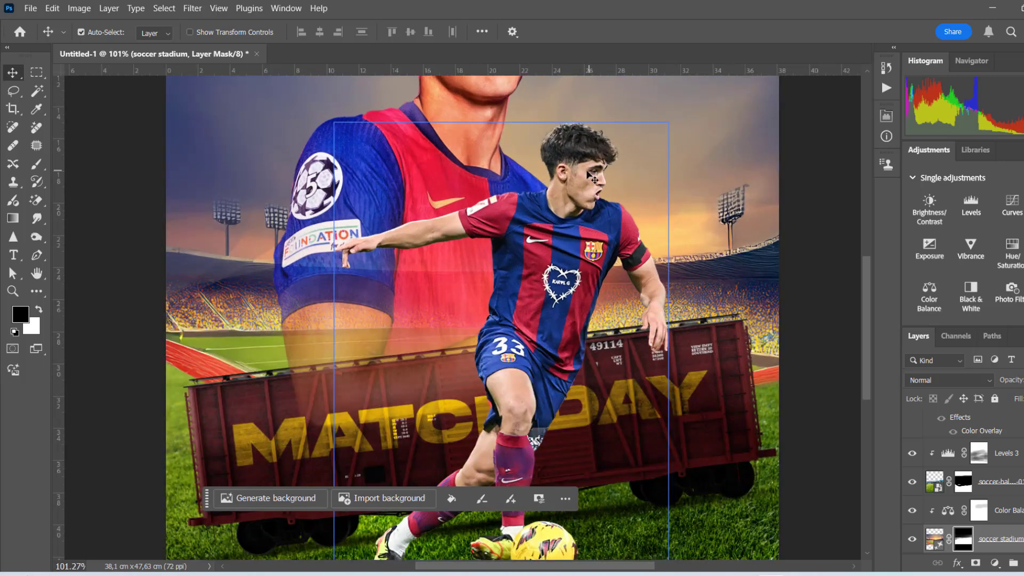
left_click(576, 320)
left_click(970, 206)
left_click(987, 380)
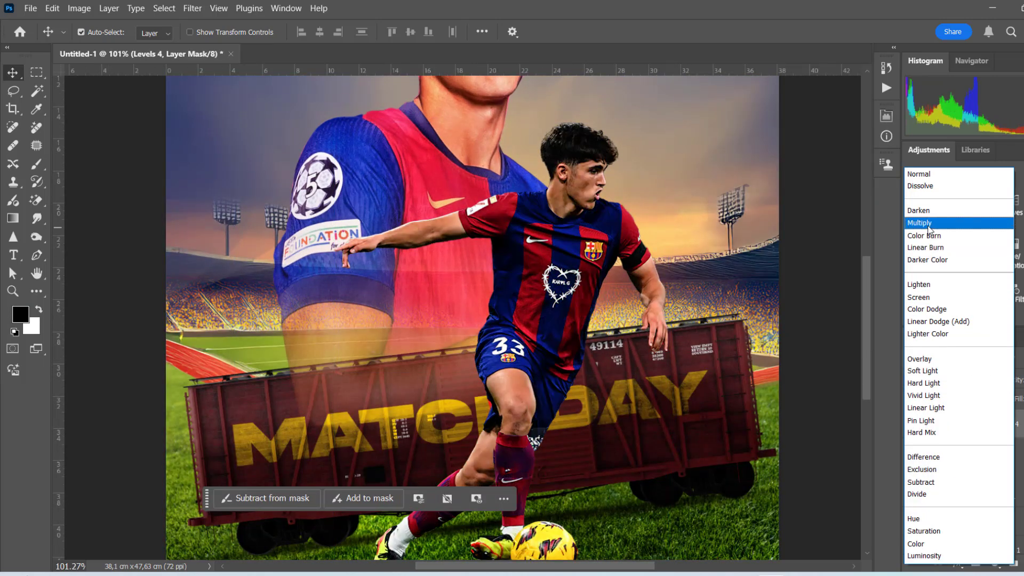
left_click(928, 222)
key("ctrl+i")
Paint shadows onto the running player on the Levels 4 mask with a 45 px white brush at 22% opacity and 24% flow.
key("b")
key("x")
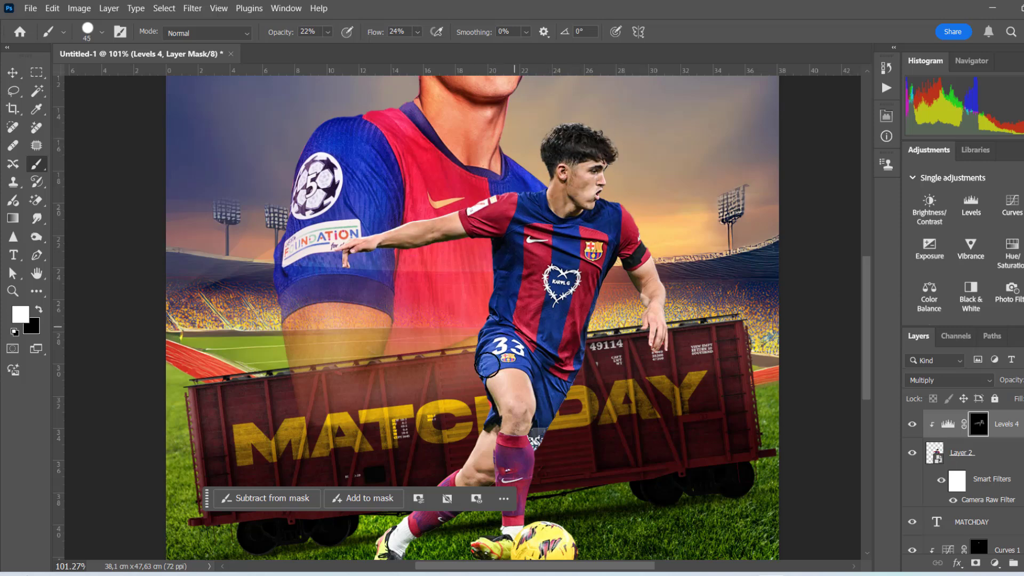
left_click_drag(487, 366, 546, 395)
scroll(593, 288, "down", 3)
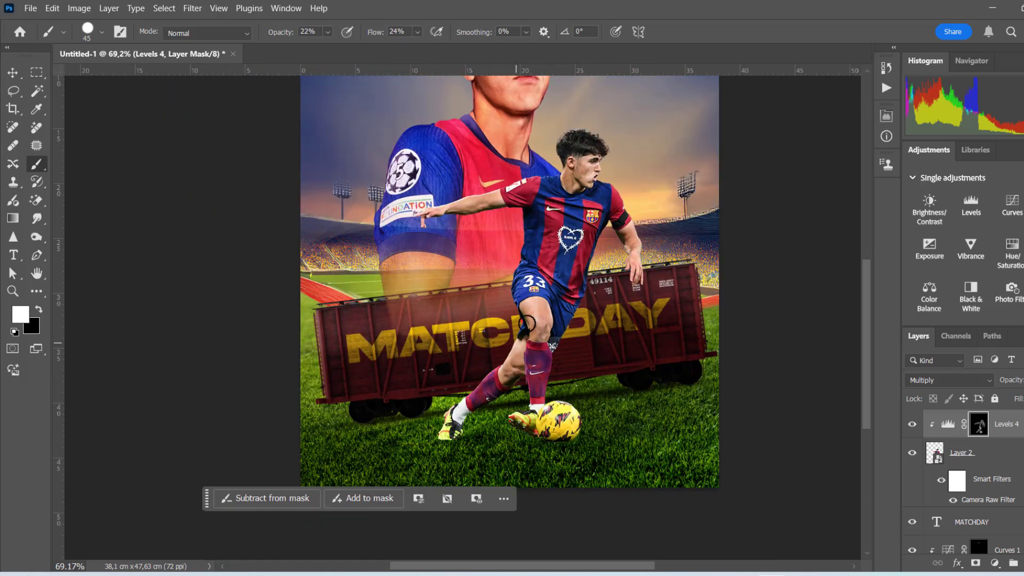
scroll(527, 323, "down", 1)
scroll(516, 226, "up", 4)
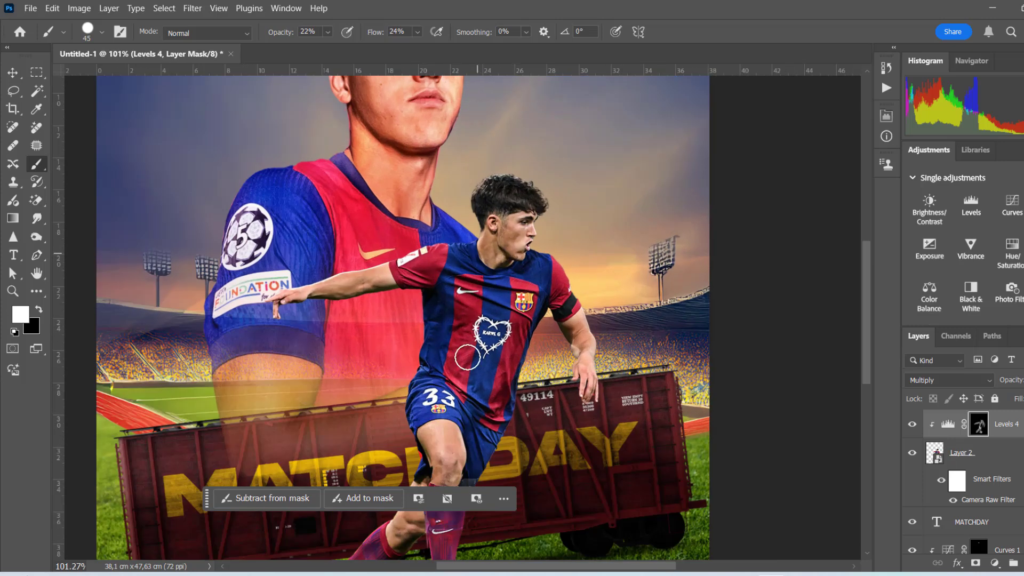
Add a clipped Curves adjustment above Levels 4, set it to Screen and invert its mask.
left_click(995, 563)
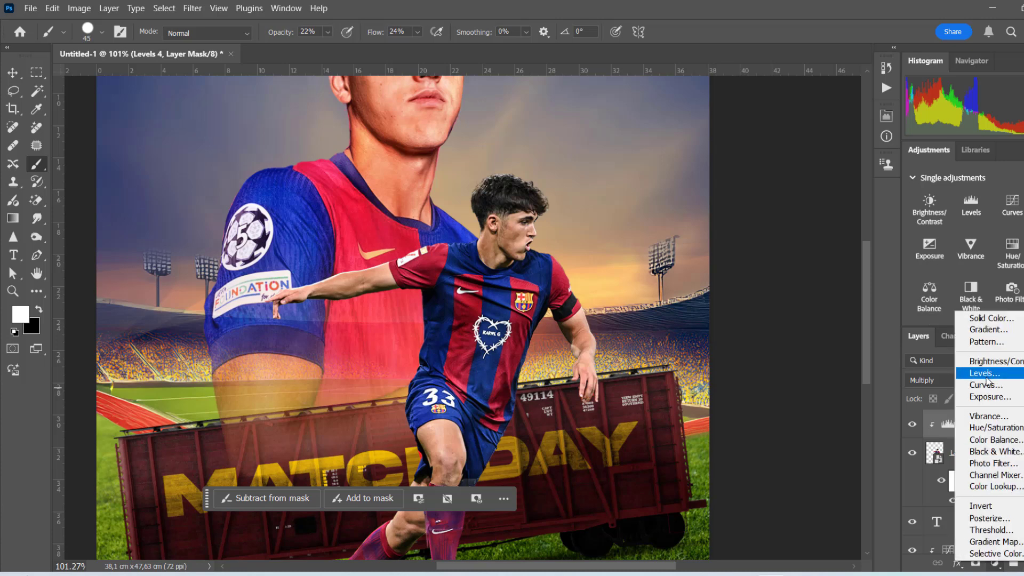
left_click(992, 384)
left_click(768, 362)
left_click(949, 380)
left_click(925, 299)
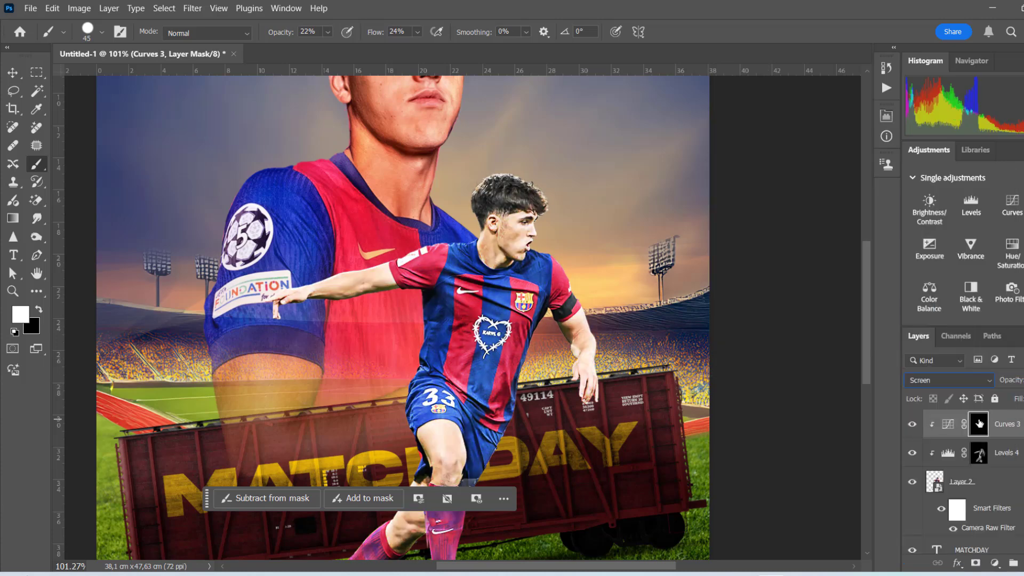
key("ctrl+i")
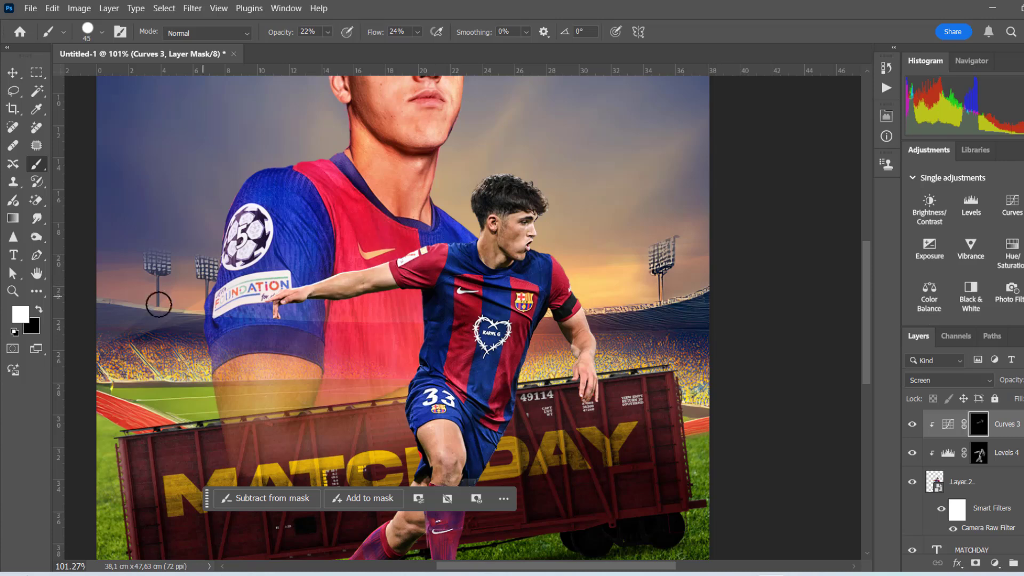
Paint highlights onto the running player on the Curves 3 mask with the 45 px white brush at 22% opacity.
scroll(527, 394, "down", 2)
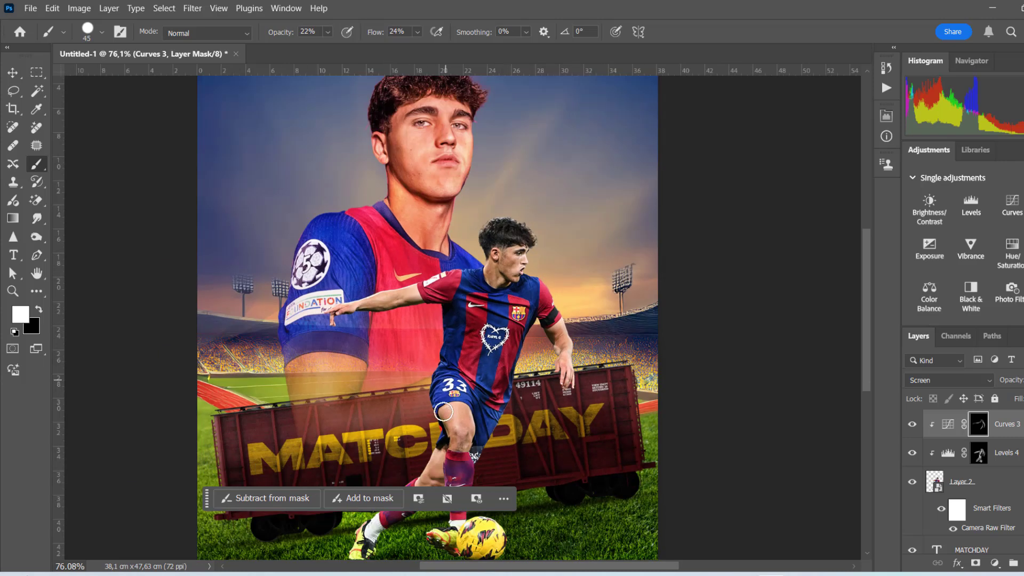
scroll(448, 377, "up", 1)
scroll(374, 421, "down", 2)
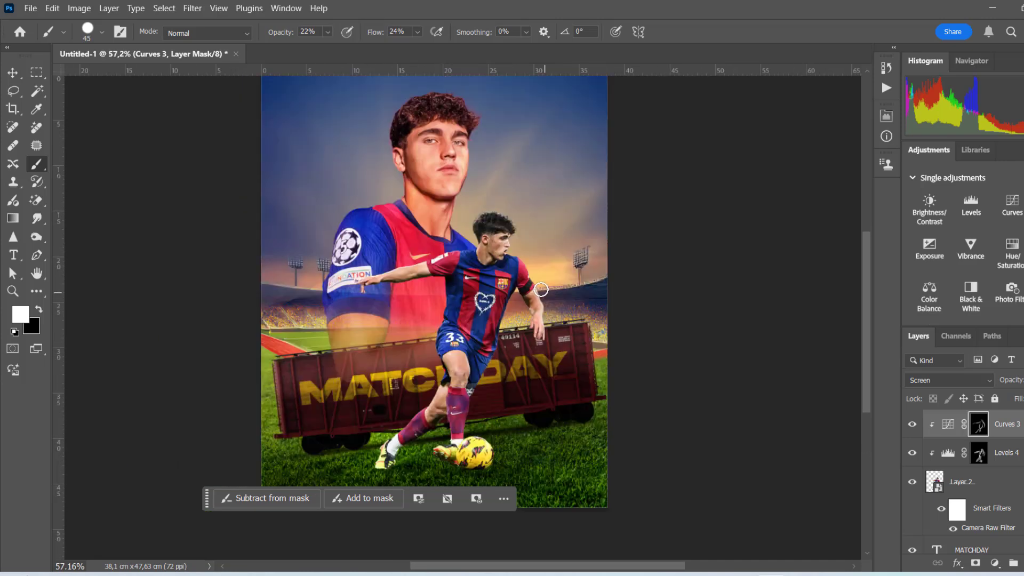
scroll(416, 374, "up", 1)
Add a clipped Color Balance directly above the running player's layer, setting cyan-red to +51 for midtones and +36 for highlights.
left_click(962, 481)
left_click(928, 293)
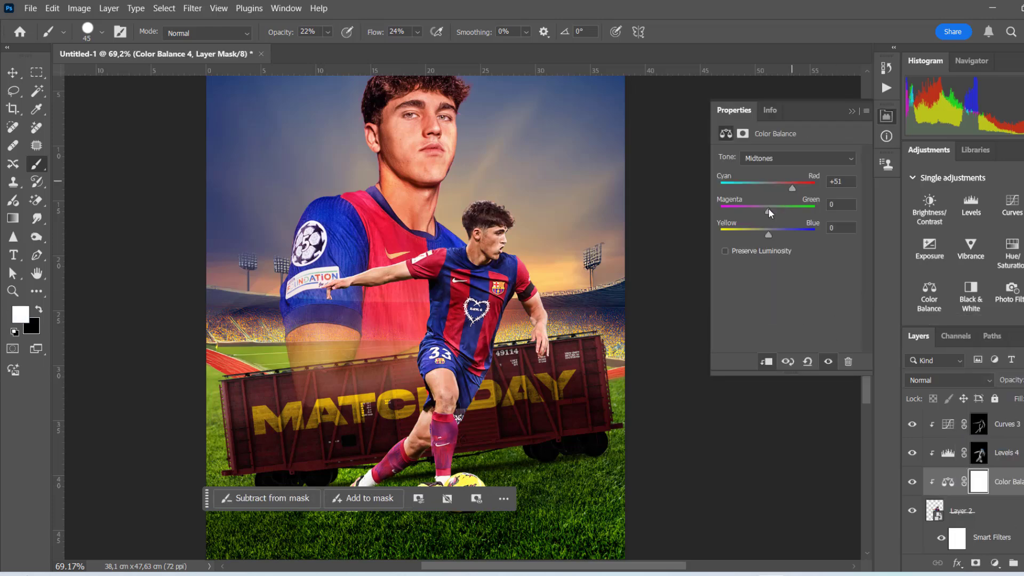
left_click(761, 159)
left_click(768, 171)
left_click(768, 158)
left_click(762, 194)
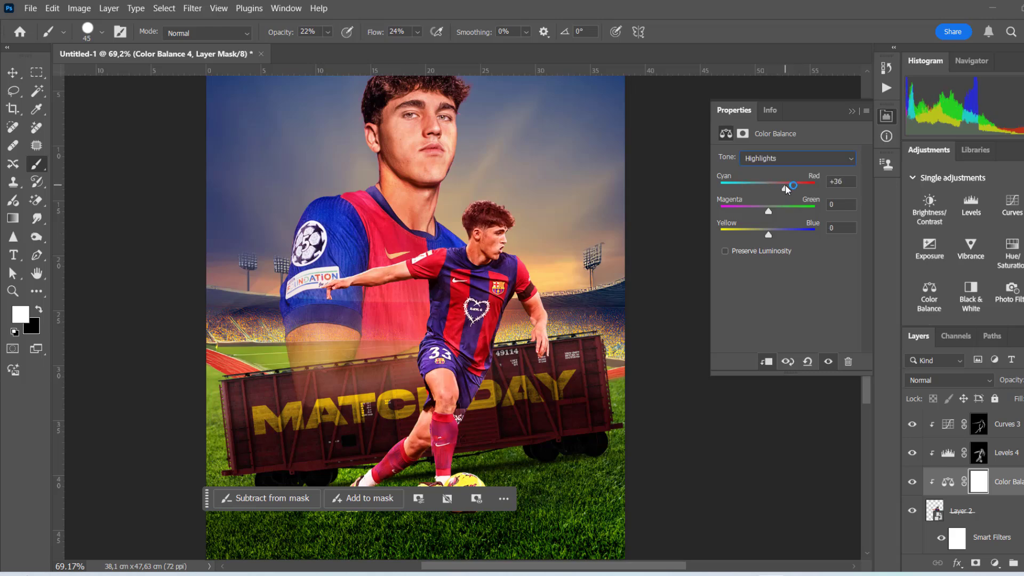
left_click(13, 73)
left_click(743, 359)
Show the Rectangle 1, Bayern and Barcelona layers.
scroll(457, 304, "down", 2)
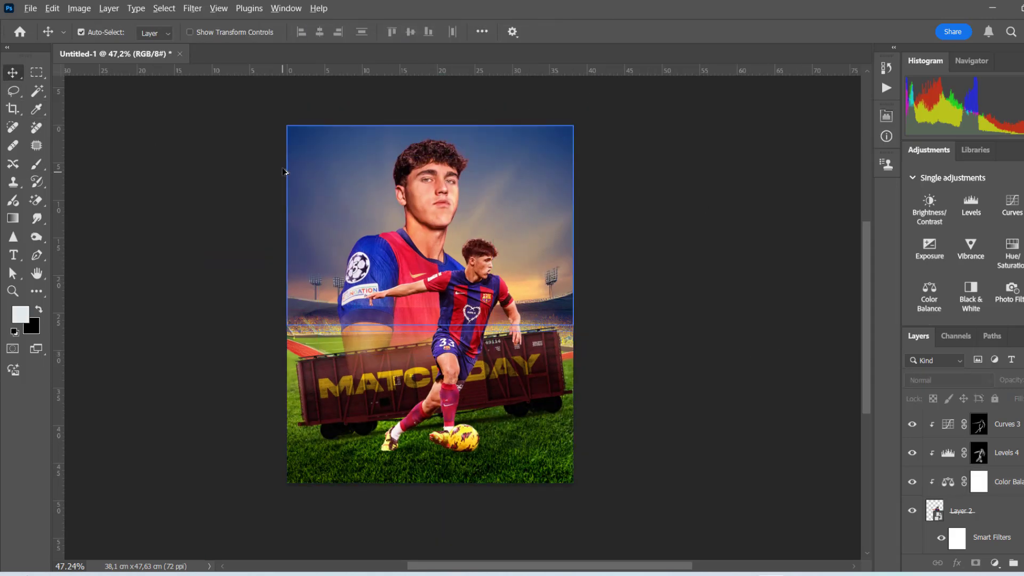
scroll(369, 235, "up", 1)
scroll(674, 377, "down", 1)
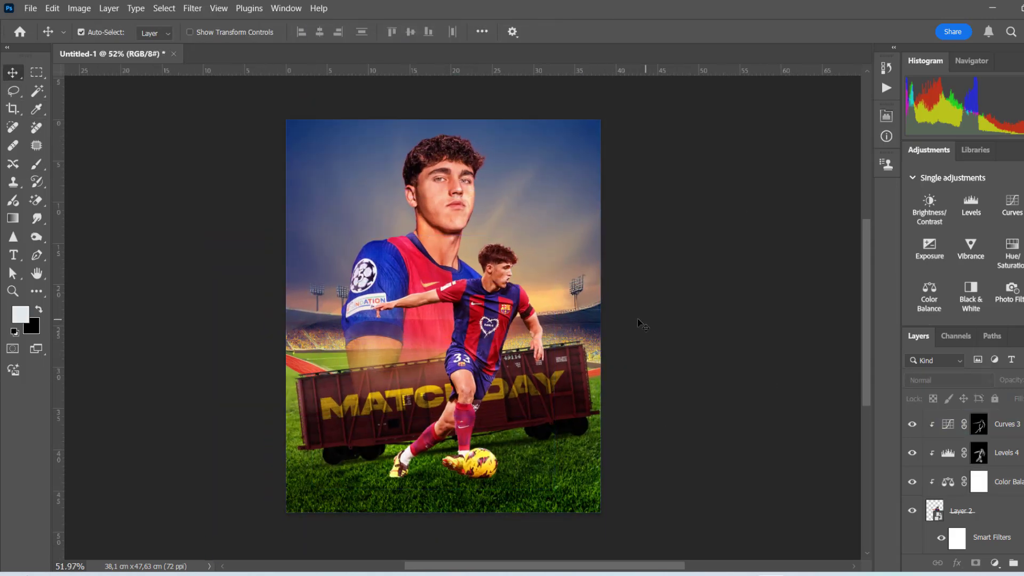
scroll(640, 319, "up", 1)
scroll(966, 503, "up", 3)
left_click(912, 510)
left_click(912, 482)
left_click(911, 452)
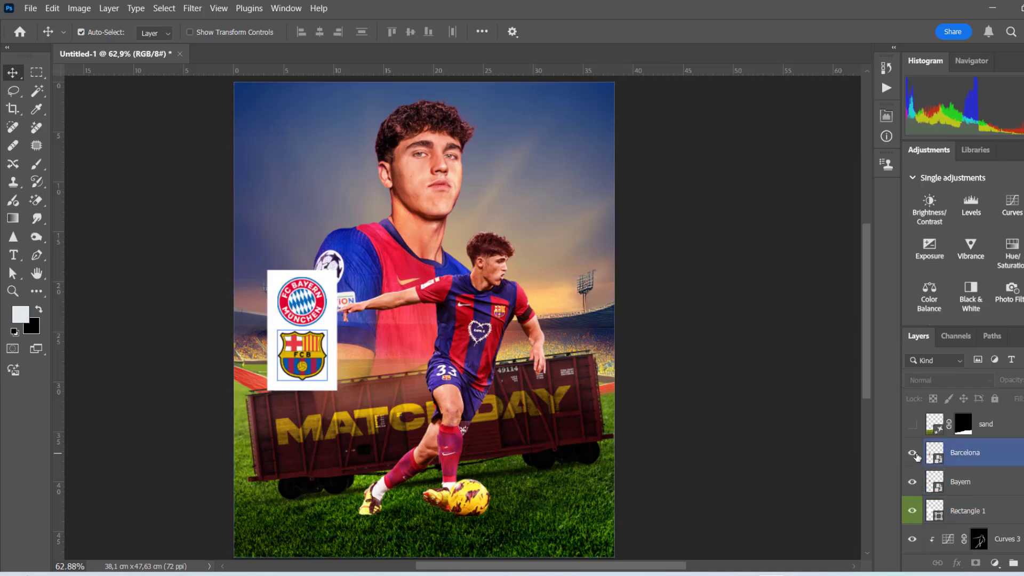
Blend the white Rectangle 1 behind the club crests into the background by splitting the underlying-layer shadow range.
double_click(1005, 510)
left_click_drag(679, 504, 753, 506)
left_click(991, 240)
scroll(718, 404, "down", 3)
left_click(718, 404)
scroll(597, 391, "up", 4)
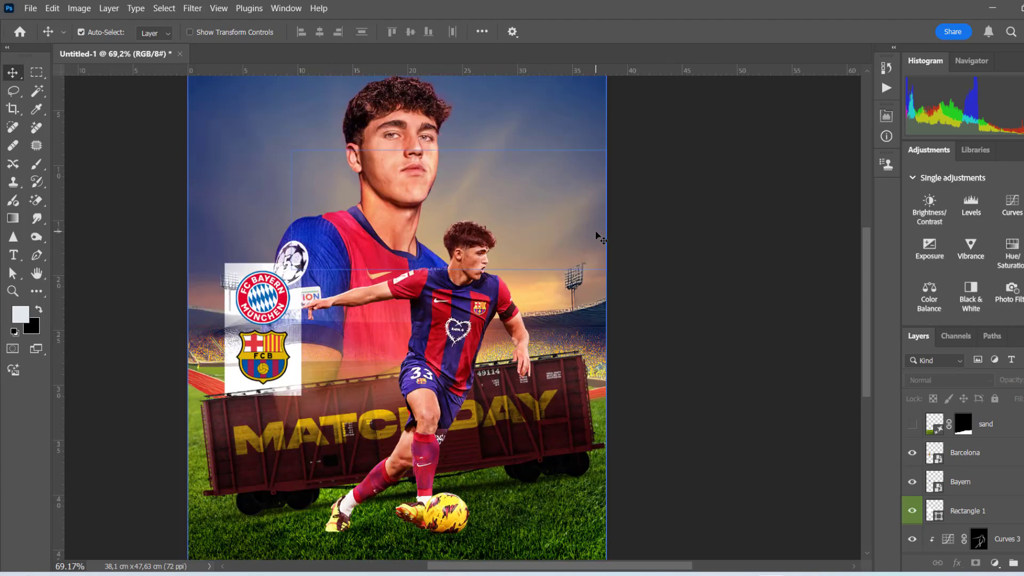
Add a clipped Color Lookup adjustment to the running player's layer using the 3Strip.look 3D LUT.
left_click(493, 451)
left_click(994, 563)
left_click(995, 486)
left_click(813, 157)
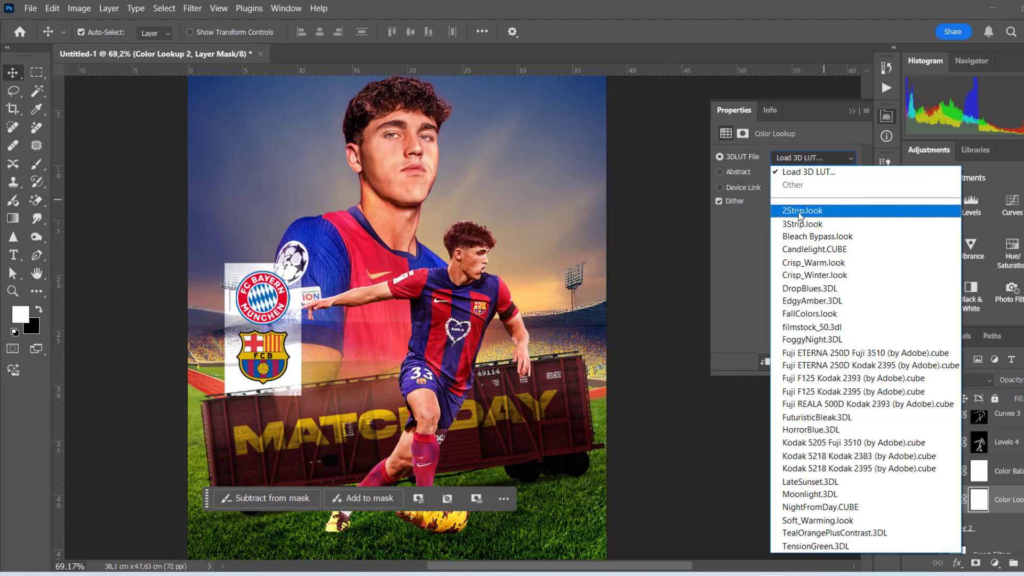
left_click(801, 223)
left_click(1007, 415)
scroll(1010, 436, "up", 3)
scroll(1002, 454, "up", 2)
Add an unclipped Color Lookup adjustment above the running player's Curves 3 layer and load a 3D LUT preset into it.
left_click(997, 475)
scroll(1000, 480, "up", 4)
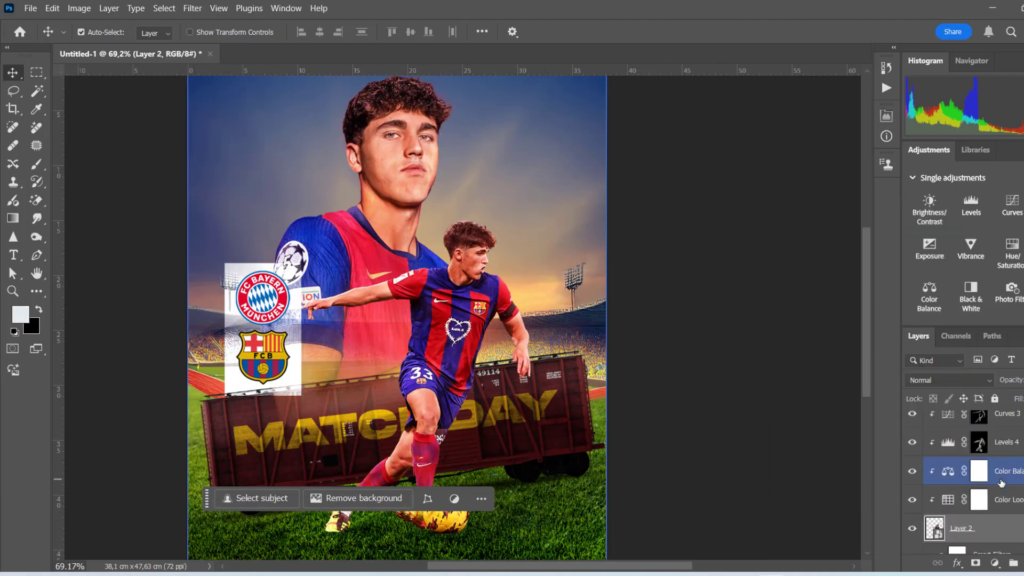
left_click(1001, 472)
left_click(995, 563)
left_click(995, 485)
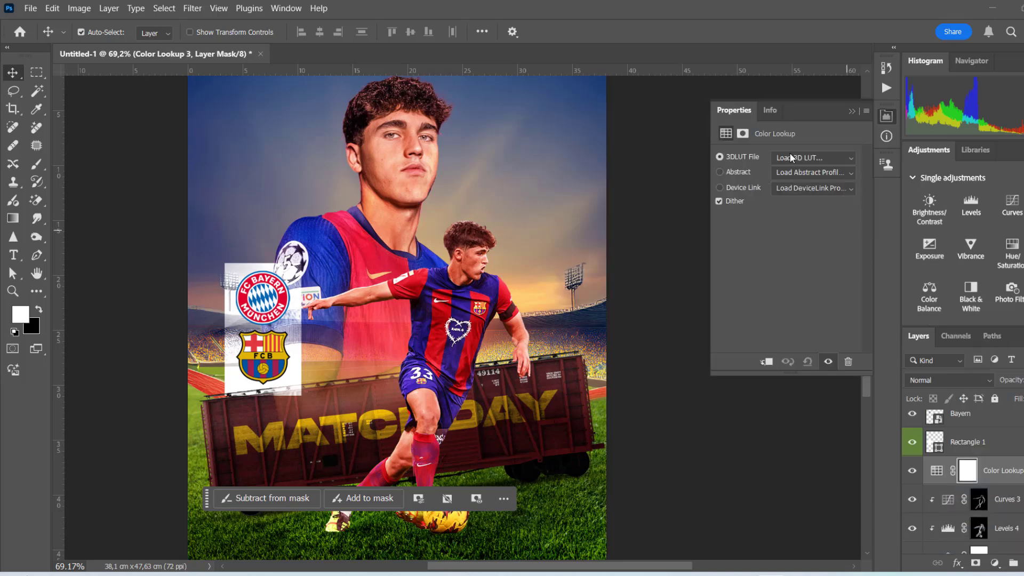
left_click(790, 157)
left_click(797, 218)
Reduce the opacity of the unclipped Color Lookup layer and compare the poster with and without it.
left_click(1022, 380)
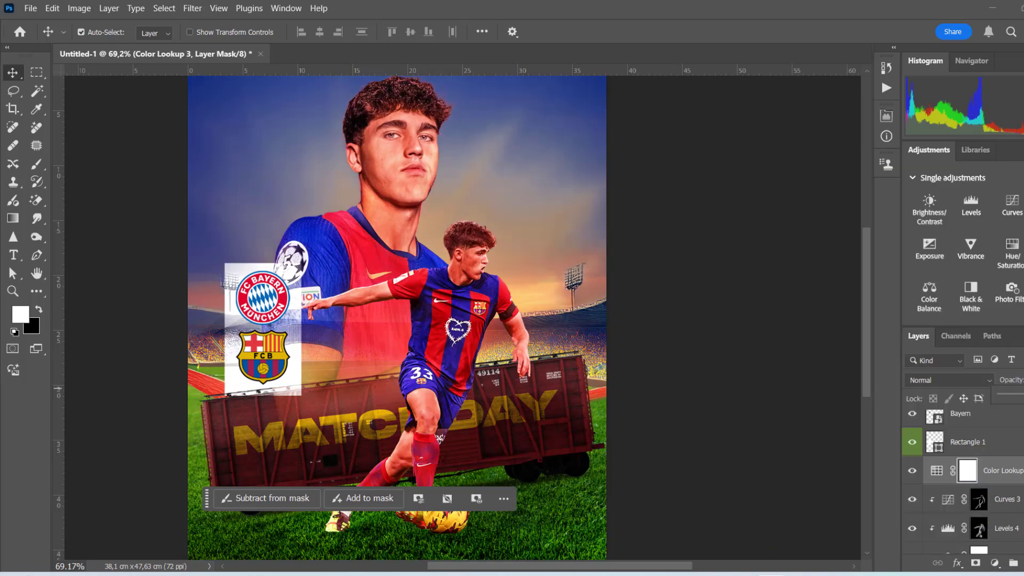
left_click(459, 315)
left_click(1002, 472)
left_click(912, 471)
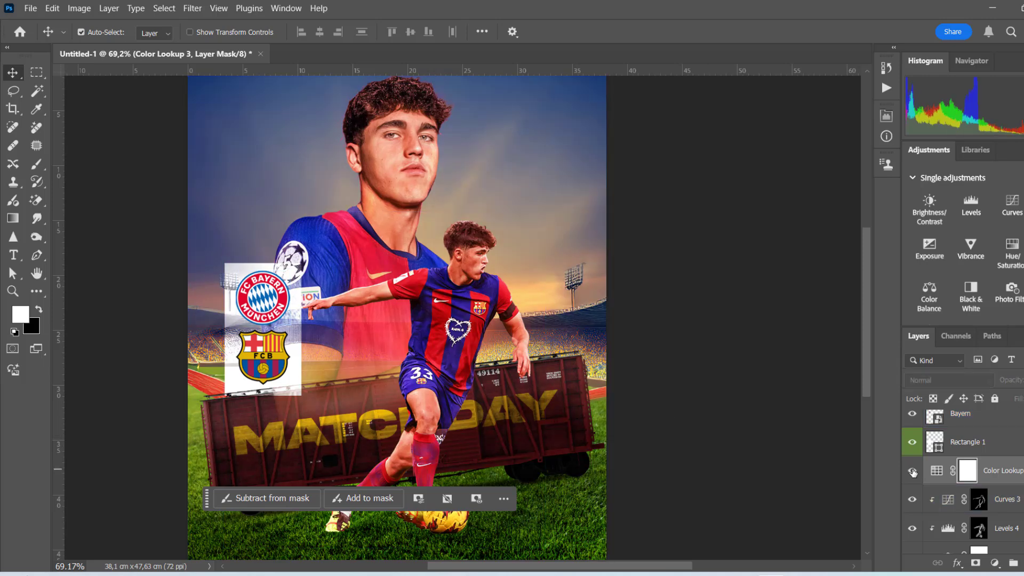
left_click(912, 471)
Adjust the opacity of the Color Lookup layer clipped to the running player.
left_click(455, 302)
key("alt+bracketleft")
key("alt+bracketleft")
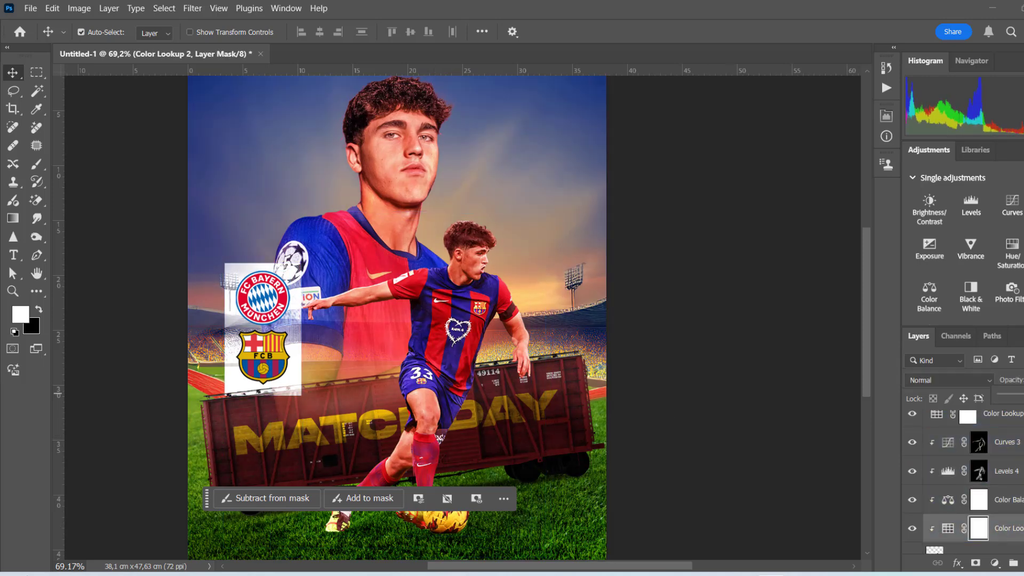
left_click(756, 330)
Add a clipped Color Balance above the box car with midtones cyan-red +54, shadows cyan-red +35 and shadows yellow-blue +51.
scroll(651, 320, "down", 4)
scroll(661, 288, "up", 3)
scroll(565, 213, "down", 3)
scroll(522, 255, "up", 3)
left_click(571, 351)
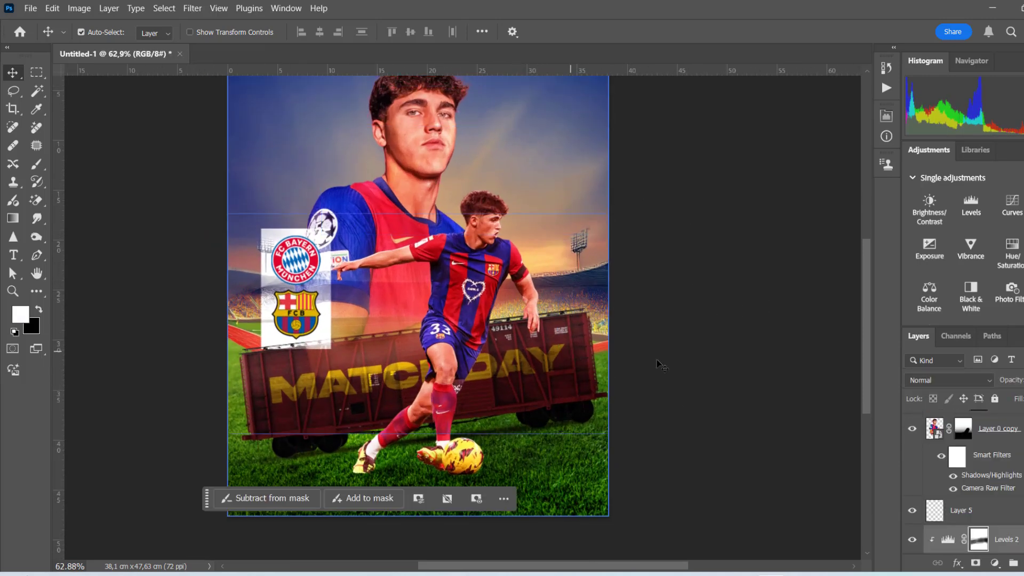
left_click(929, 299)
left_click_drag(768, 187, 794, 188)
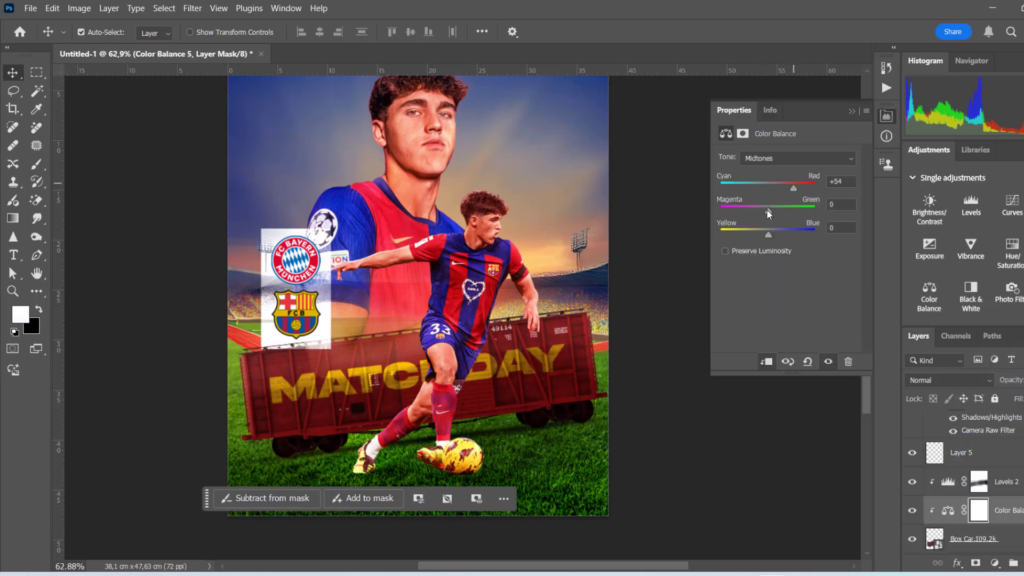
left_click(797, 158)
left_click(783, 169)
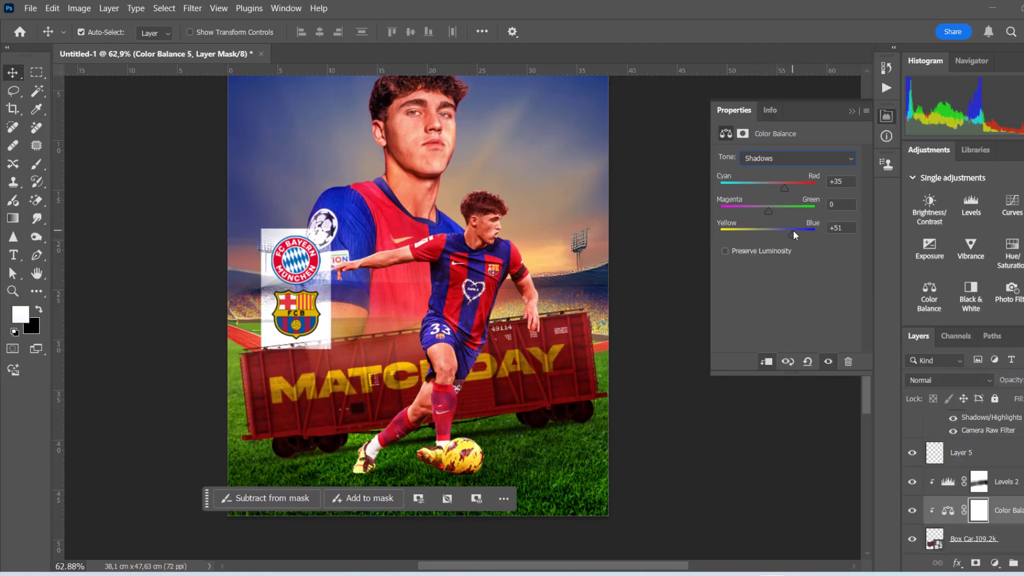
Darken the box car with a clipped Exposure adjustment and mask parts of it using a black 250 px brush.
left_click(973, 539)
left_click(995, 563)
left_click(928, 402)
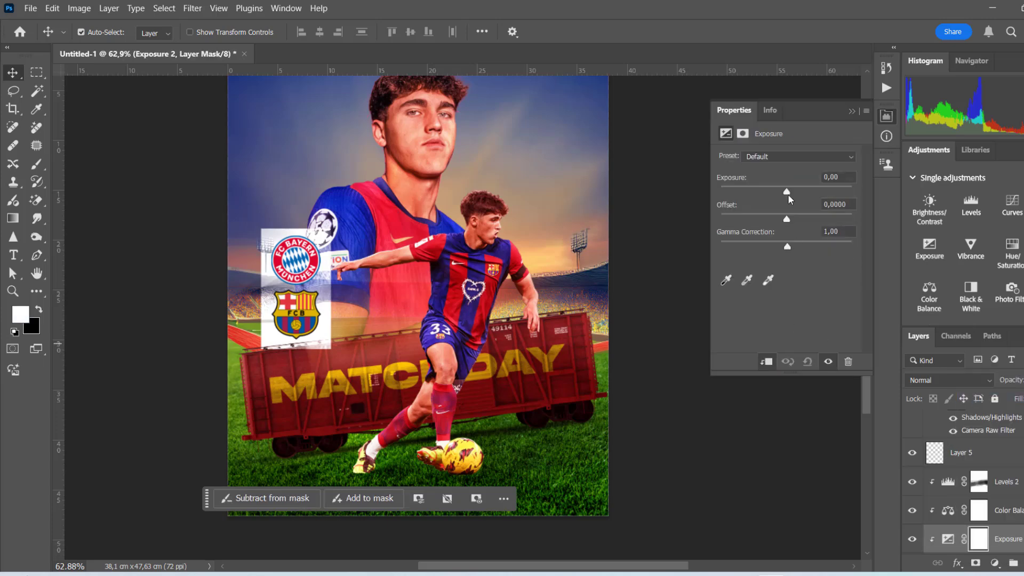
left_click_drag(788, 193, 773, 193)
key("x")
left_click(42, 168)
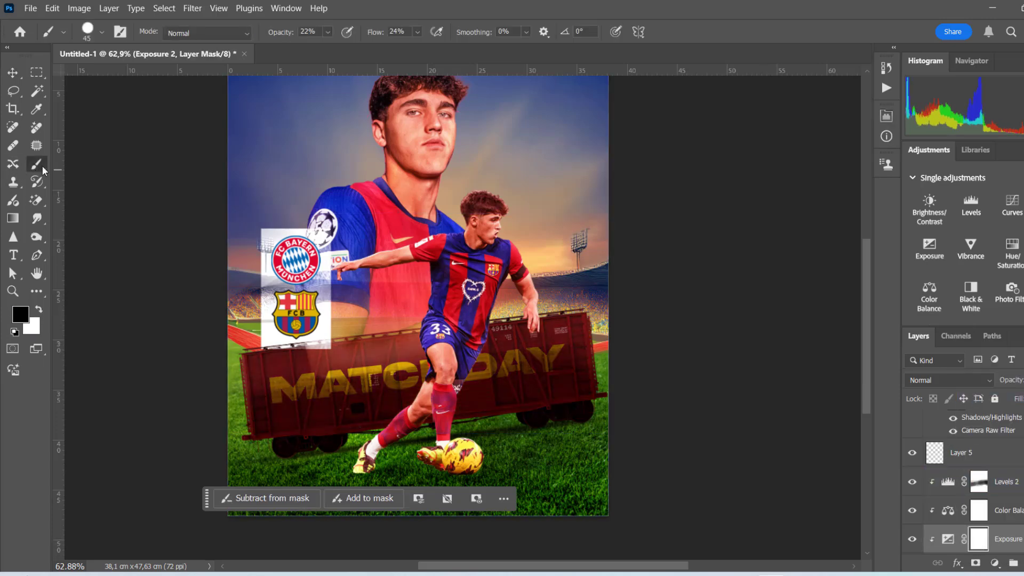
key("bracketright")
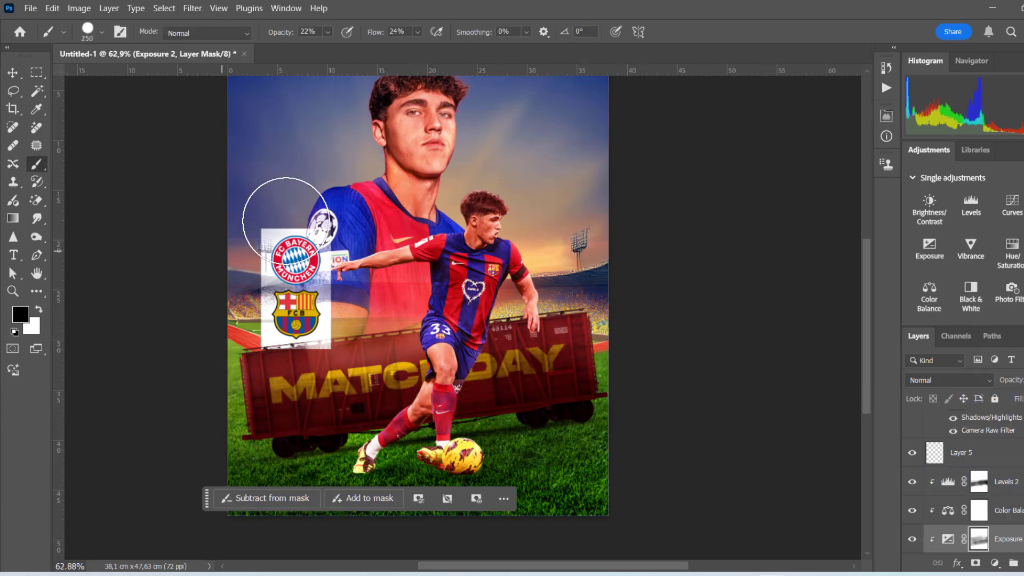
scroll(481, 205, "down", 2)
Add a clipped Color Balance above the soccer field layer, with midtones cyan-red at -42 and magenta-green shifted toward magenta.
left_click(12, 78)
left_click(533, 429)
left_click(1011, 509)
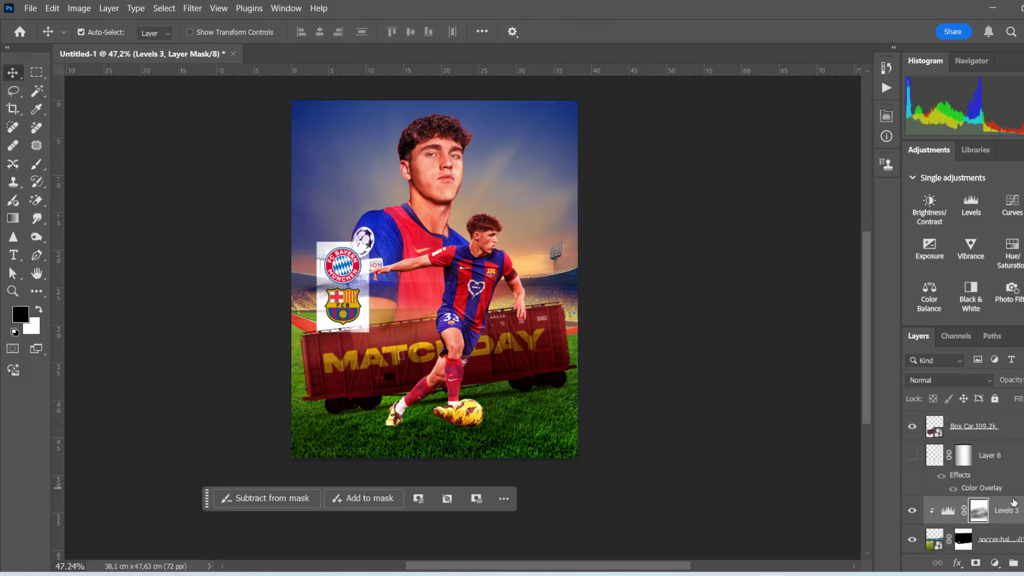
scroll(1011, 507, "down", 2)
left_click(1002, 483)
left_click(994, 562)
left_click(996, 443)
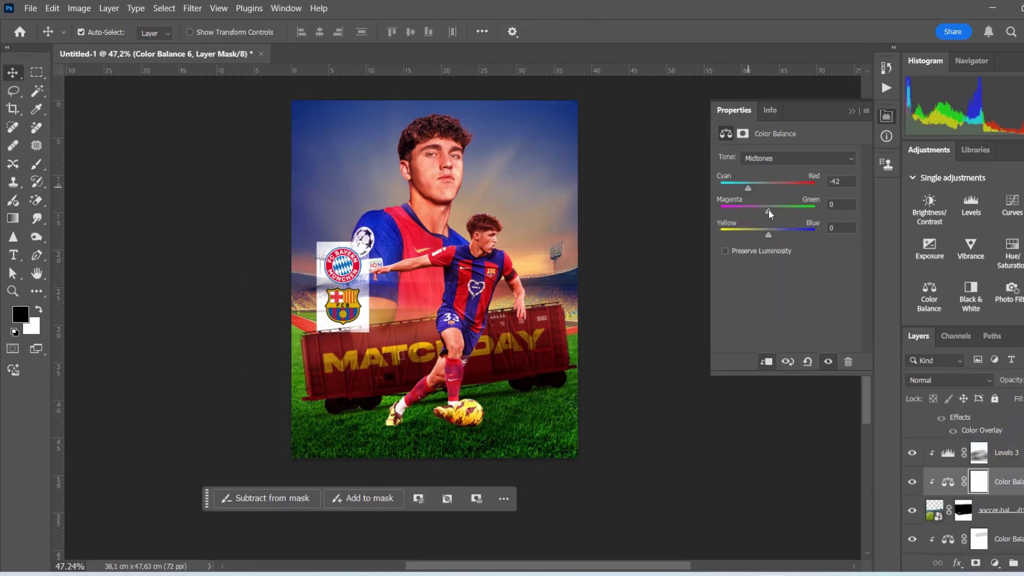
left_click_drag(768, 211, 755, 211)
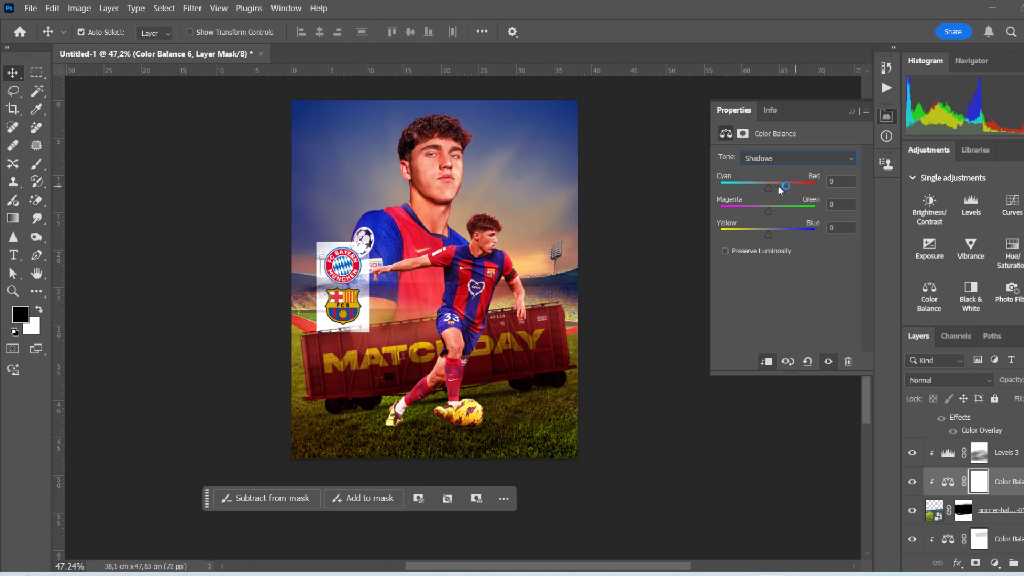
Shift the grass Color Balance toward yellow in the shadows and toward red in the highlights.
left_click_drag(779, 187, 768, 186)
left_click_drag(768, 235, 750, 234)
left_click(797, 158)
left_click(760, 196)
left_click_drag(768, 187, 795, 184)
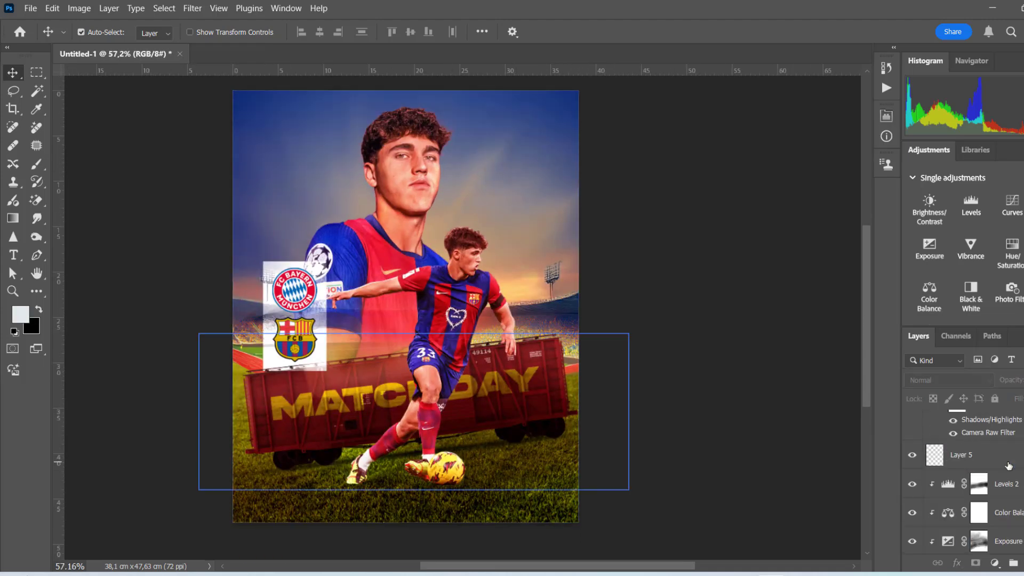
Delete the hidden sand layer and stamp all visible layers into a new layer on top.
left_click(1012, 447)
left_click(912, 424)
left_click(912, 424)
left_click(1014, 425)
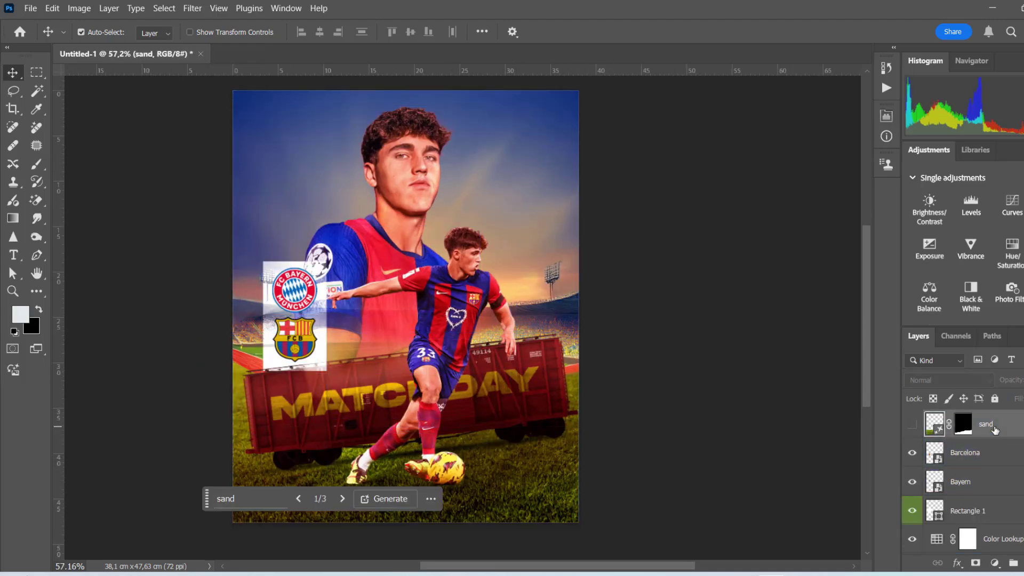
key("Delete")
key("ctrl+alt+shift+e")
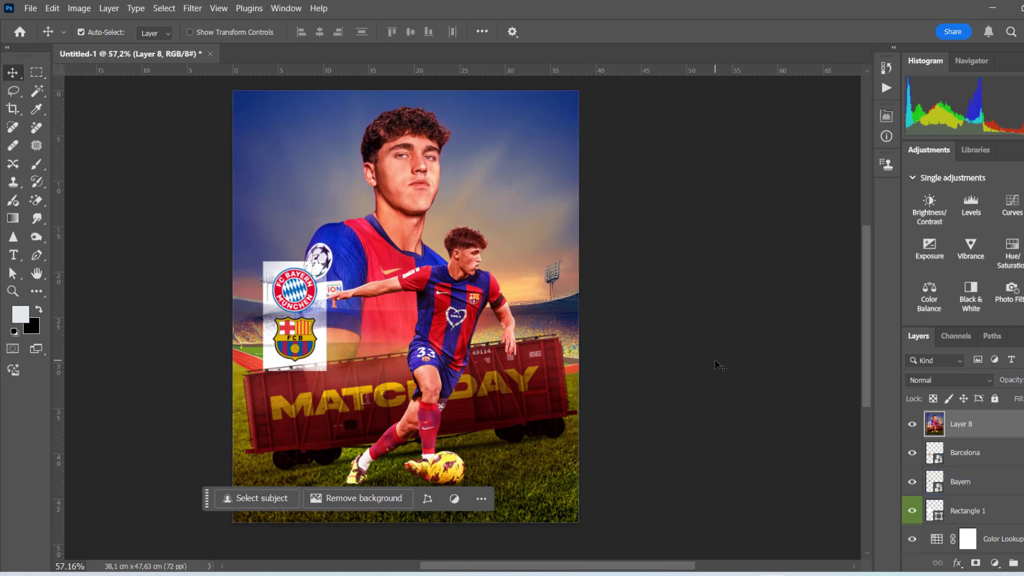
Add a reversed Gradient Map on top of the stamped layer using the black-orange-white preset from Gradients 2.
left_click(994, 563)
left_click(981, 546)
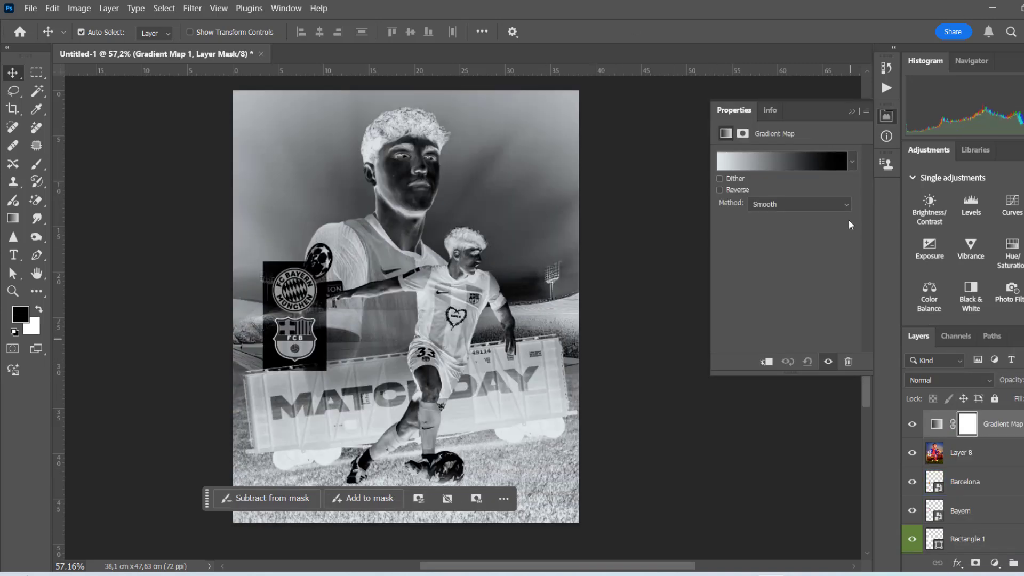
left_click(720, 190)
left_click(852, 160)
scroll(855, 213, "down", 5)
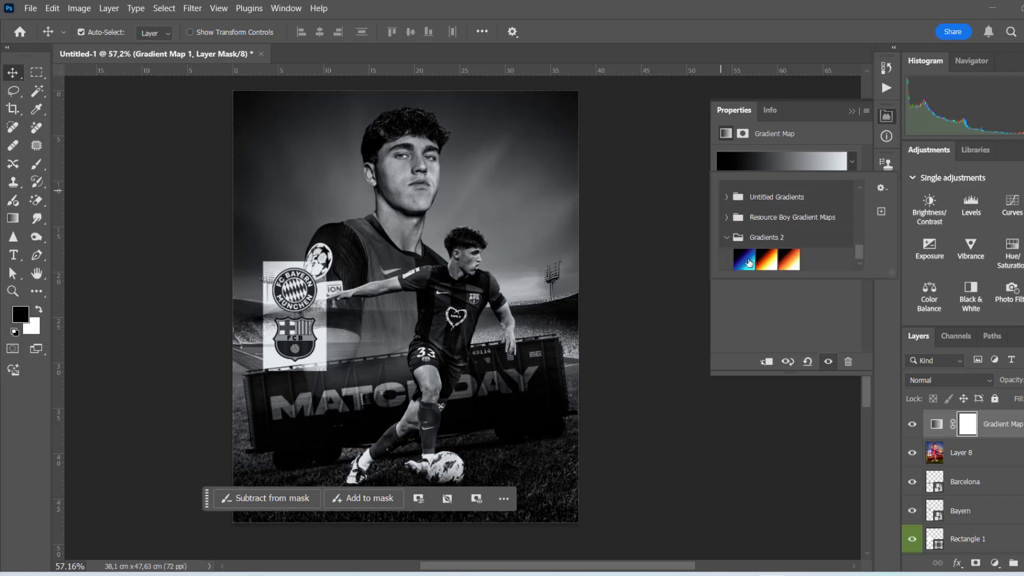
left_click(765, 259)
Try the Divide blend mode at reduced opacity on the Gradient Map and compare the poster with and without it.
left_click(947, 376)
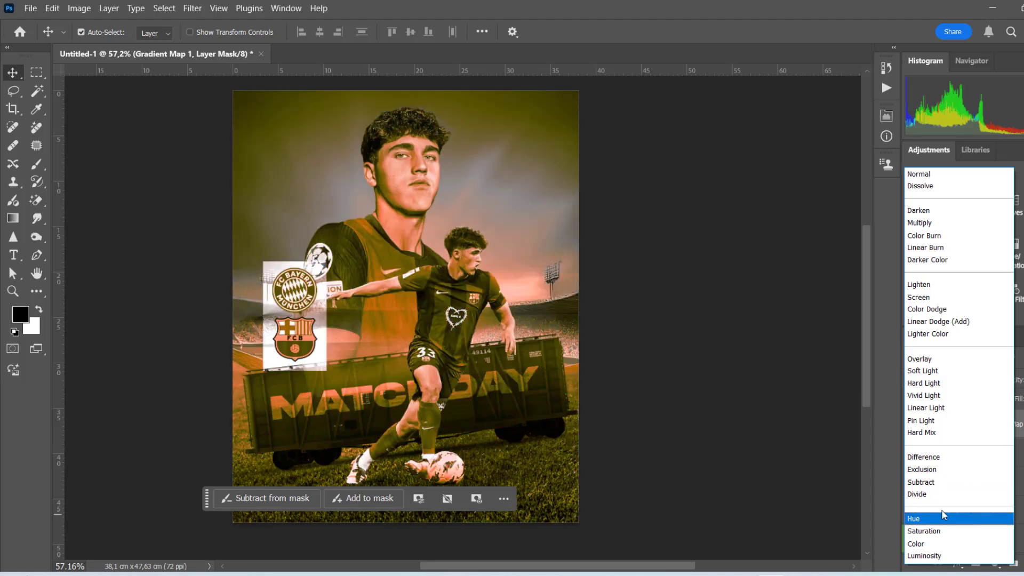
left_click(922, 494)
left_click_drag(1023, 396, 1020, 397)
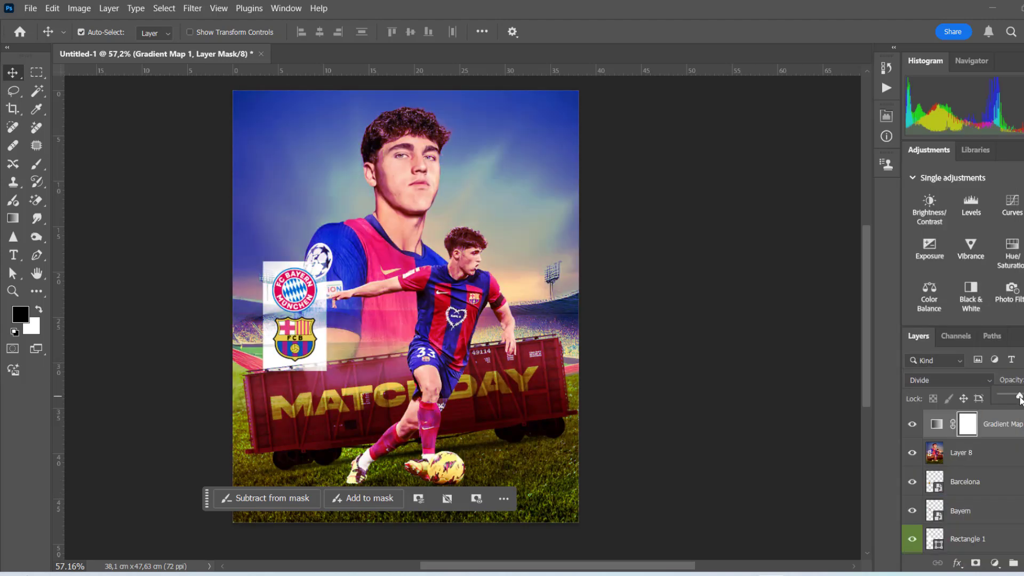
left_click(912, 425)
left_click(912, 425)
Try the Soft Light blend mode on the Gradient Map and compare its effect.
left_click(948, 379)
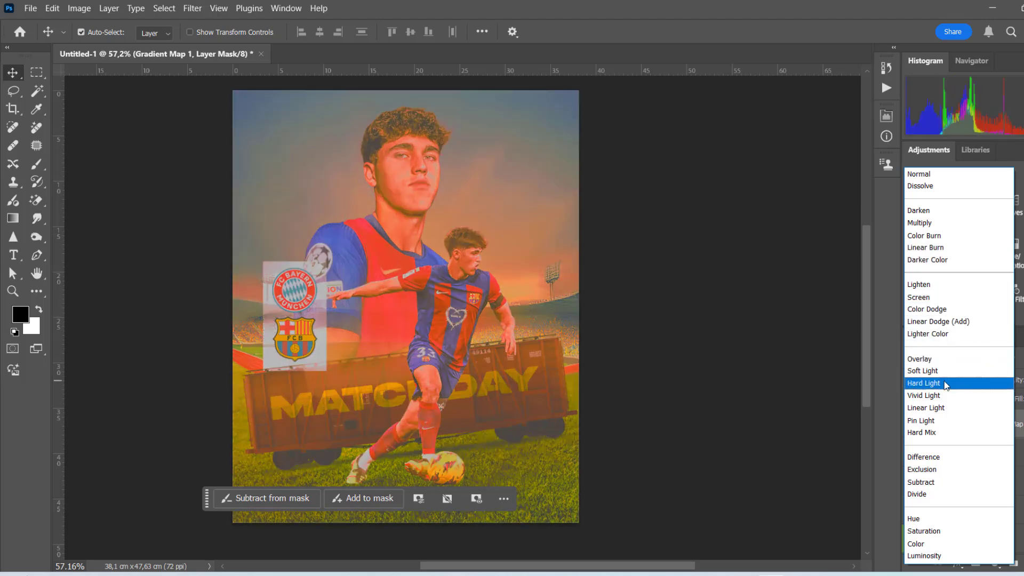
left_click(923, 371)
left_click(910, 424)
left_click(910, 424)
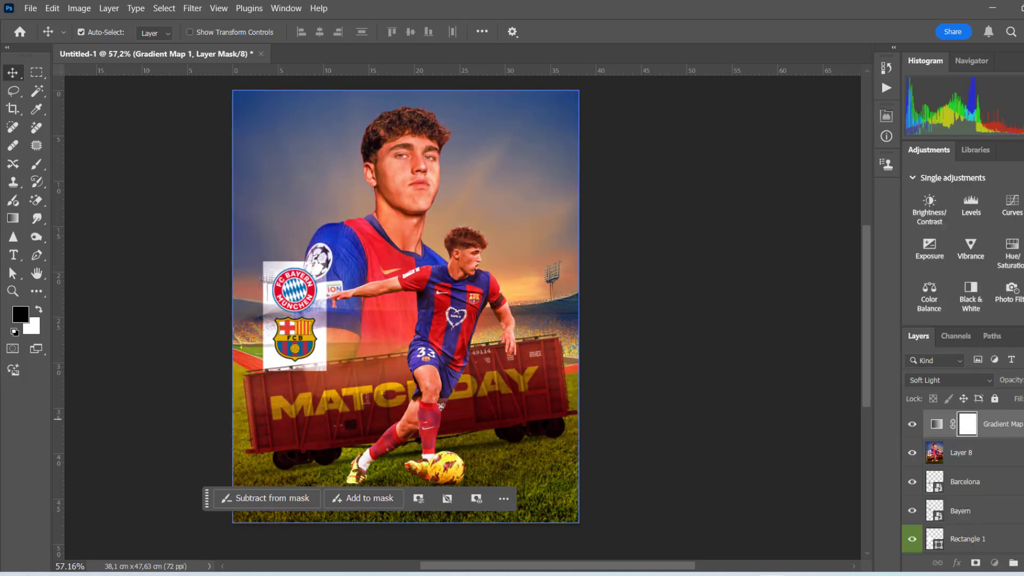
Blend the Gradient Map into the poster by splitting the underlying-layer shadow range to 40 / 234.
double_click(1020, 425)
left_click_drag(680, 505, 751, 512)
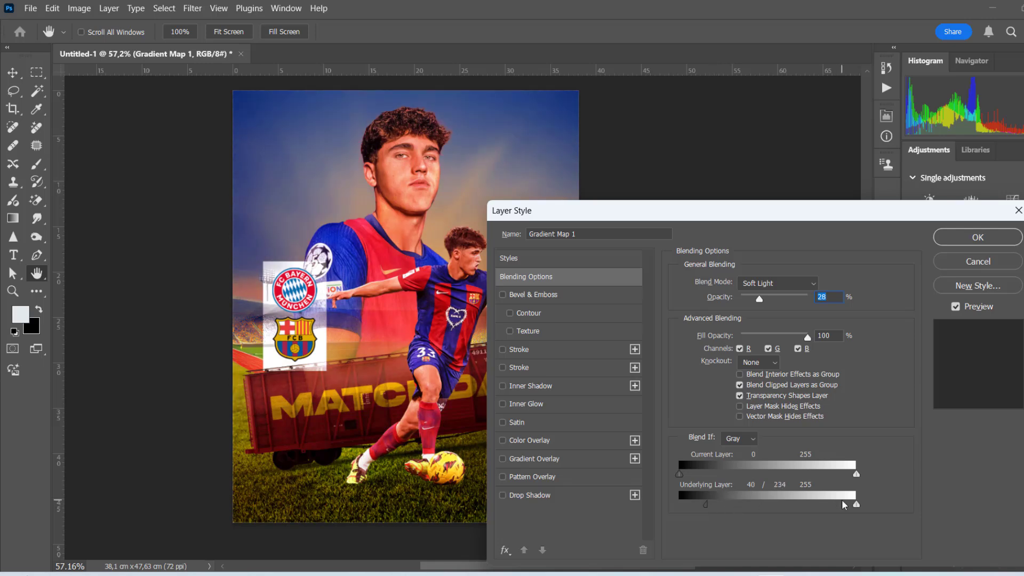
left_click(985, 237)
left_click(910, 425)
left_click(911, 425)
Set the Gradient Map's blend mode to Normal, lower its opacity and compare the poster with and without it.
left_click(1023, 381)
left_click_drag(1023, 397, 1010, 398)
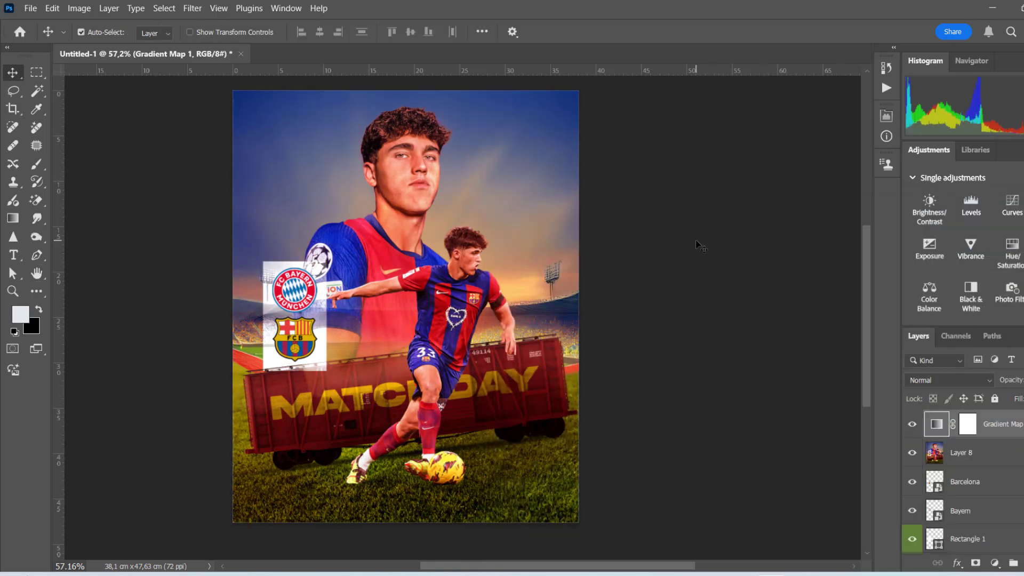
left_click(696, 242)
scroll(408, 198, "up", 5)
scroll(409, 197, "down", 3)
left_click(912, 425)
left_click(911, 425)
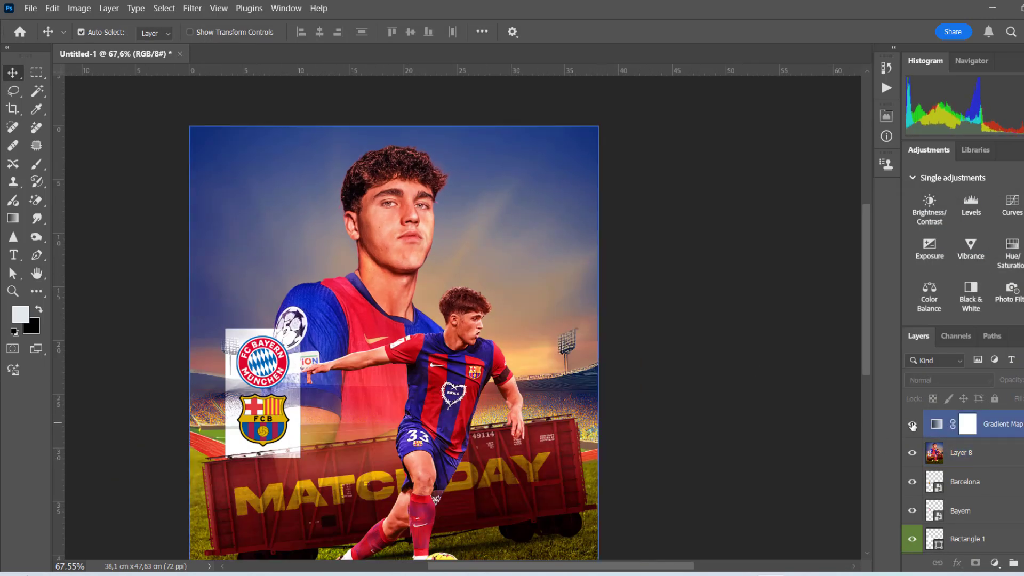
Create a new layer above the Gradient Map and fill it with gray.
left_click(1023, 564)
left_click(52, 9)
left_click(80, 215)
left_click(688, 150)
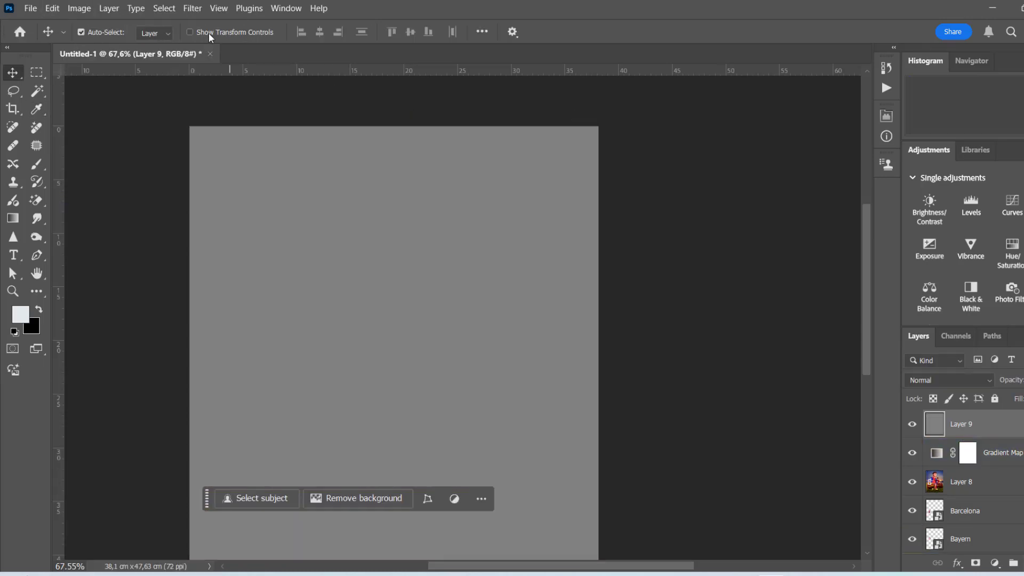
Add noise to the gray layer and overlay it as film grain with Hard Light blending at reduced opacity.
left_click(192, 8)
left_click(384, 203)
left_click(601, 98)
left_click(940, 381)
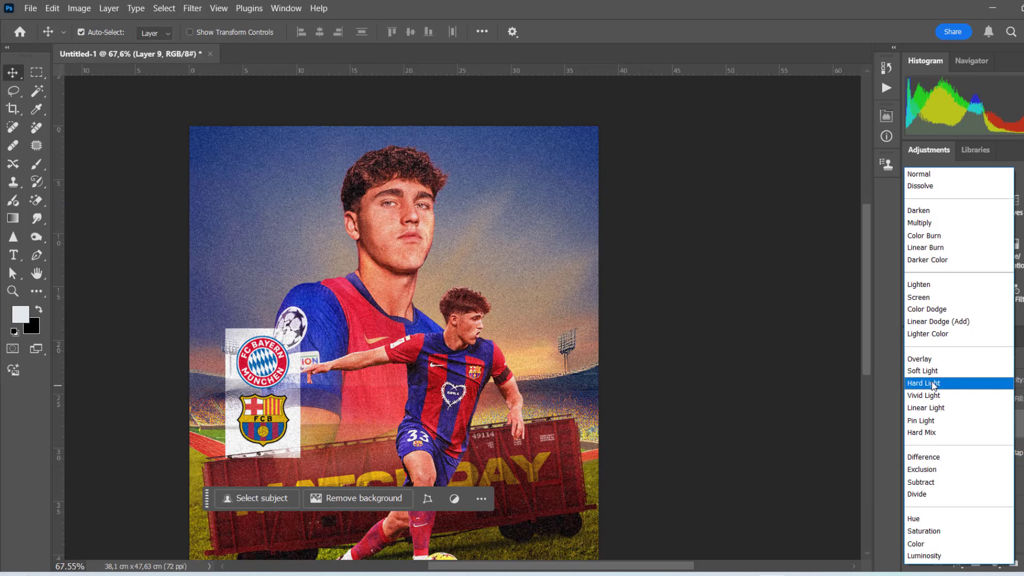
left_click(933, 383)
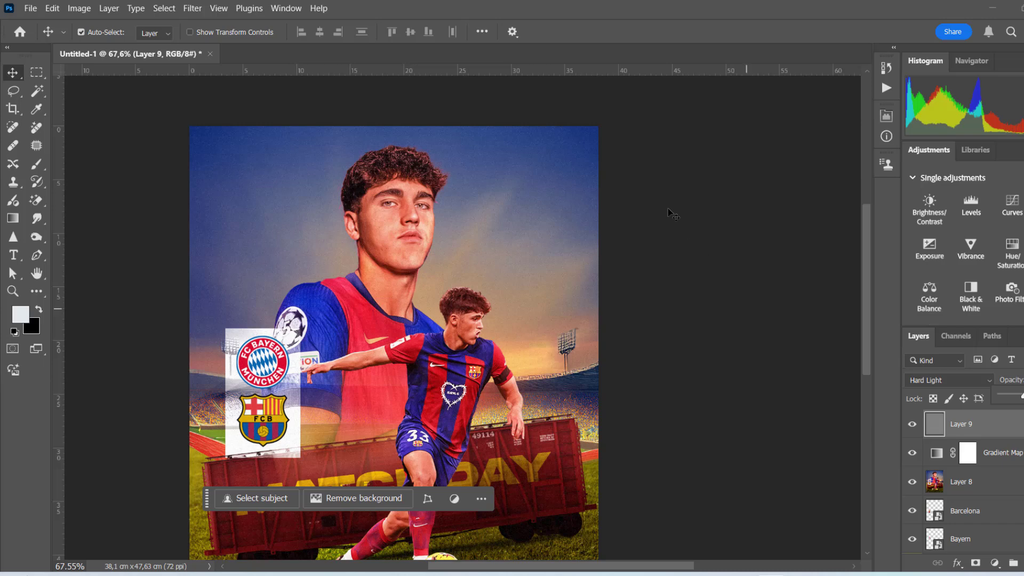
Add a layer mask to the grain layer and brush the grain off the large player's face with black.
left_click(976, 563)
scroll(571, 110, "down", 2)
key("b")
scroll(372, 154, "up", 2)
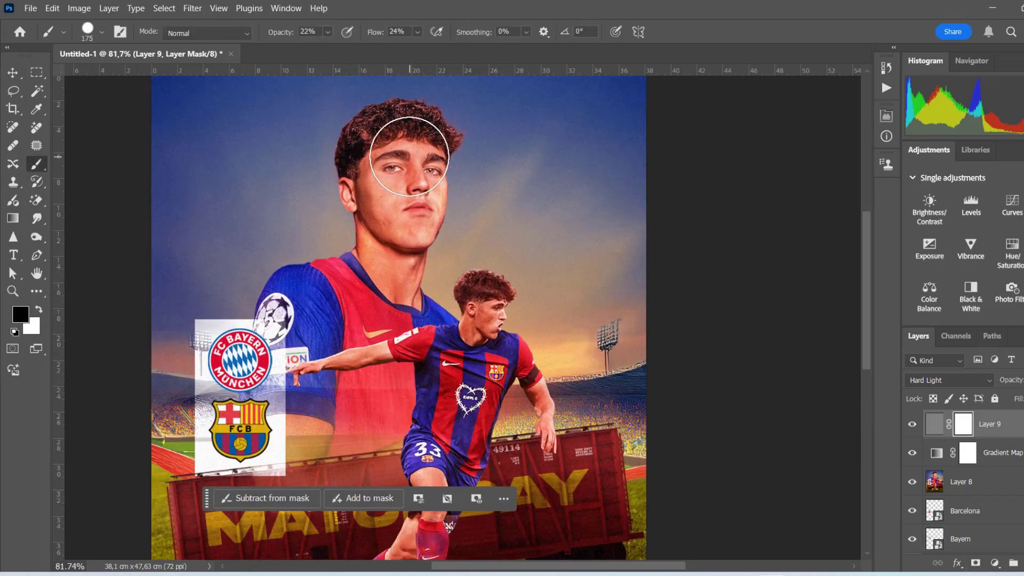
scroll(411, 204, "up", 3)
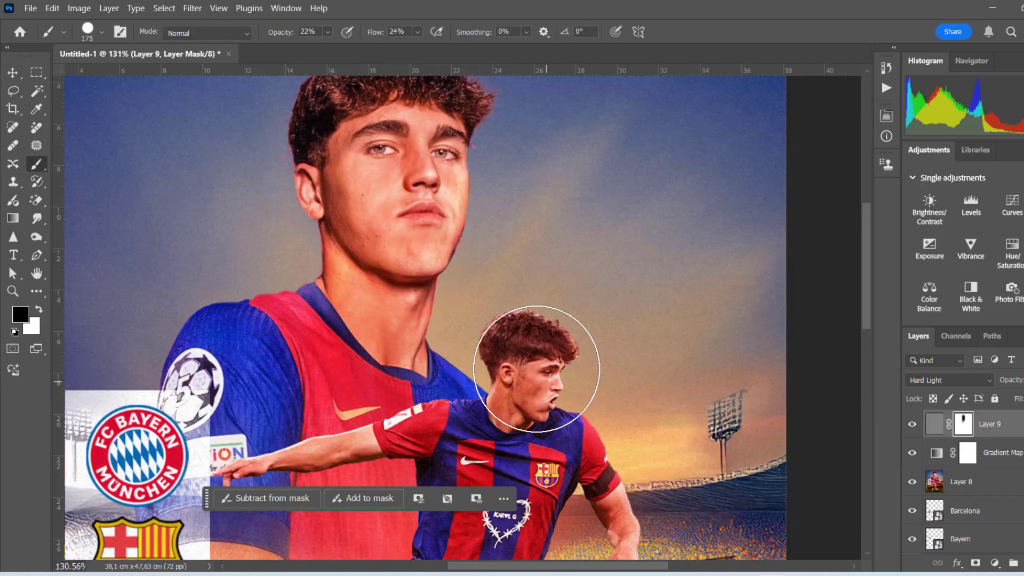
Mask the grain off the running player's face, arms and legs with a 60 px black brush.
key("bracketleft")
key("bracketleft")
key("bracketleft")
key("bracketleft")
key("bracketleft")
key("bracketleft")
key("bracketleft")
scroll(448, 374, "down", 2)
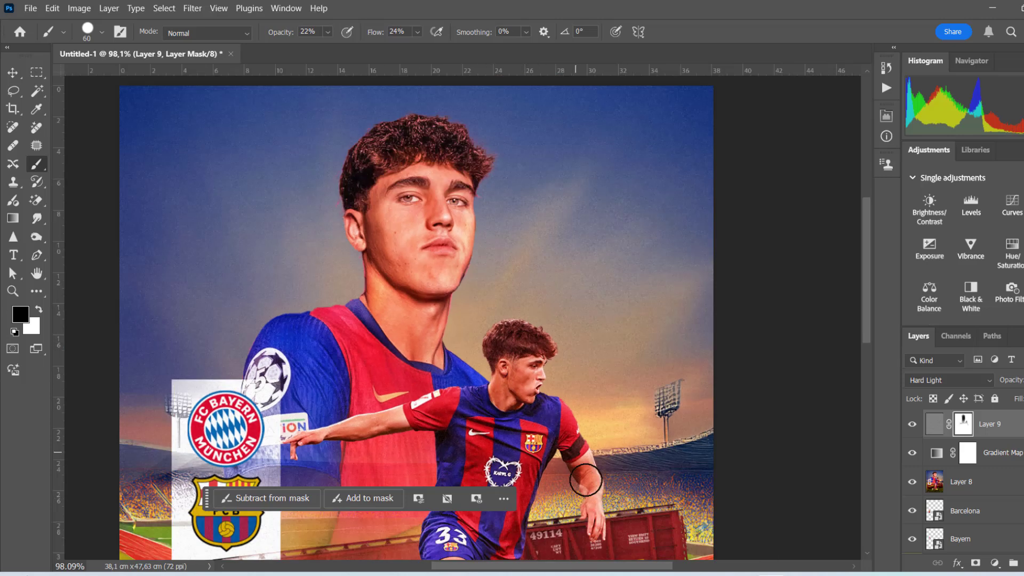
scroll(518, 384, "down", 2)
scroll(480, 427, "down", 2)
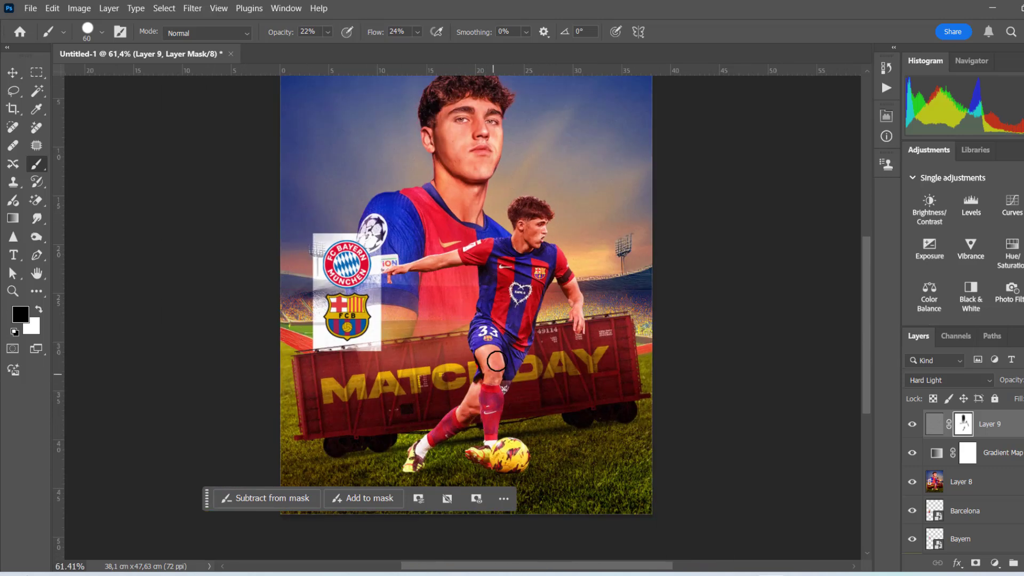
Mask more of the grain off the large player's face with the 60 px brush.
scroll(496, 361, "down", 1)
scroll(473, 244, "up", 2)
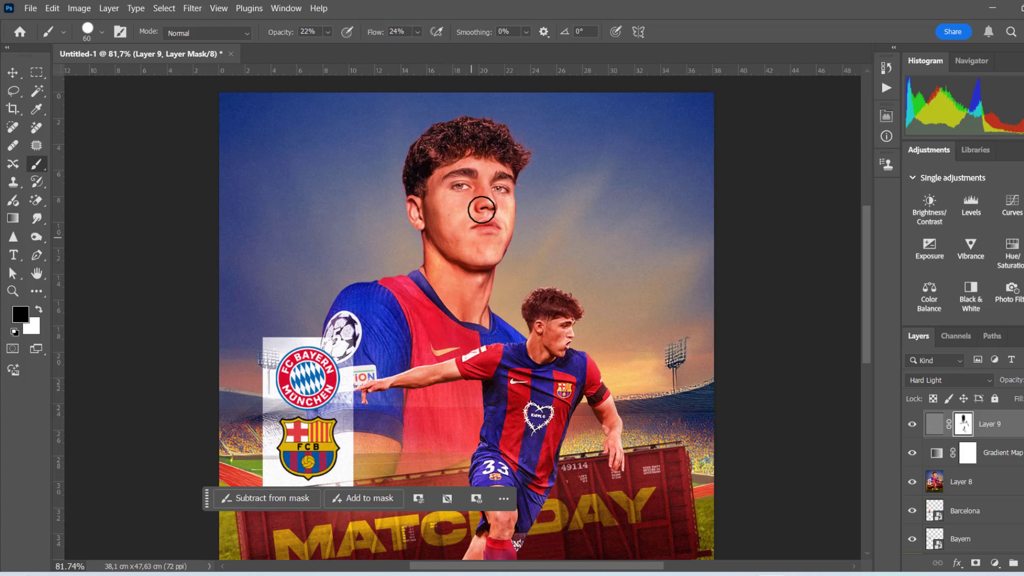
scroll(472, 348, "down", 2)
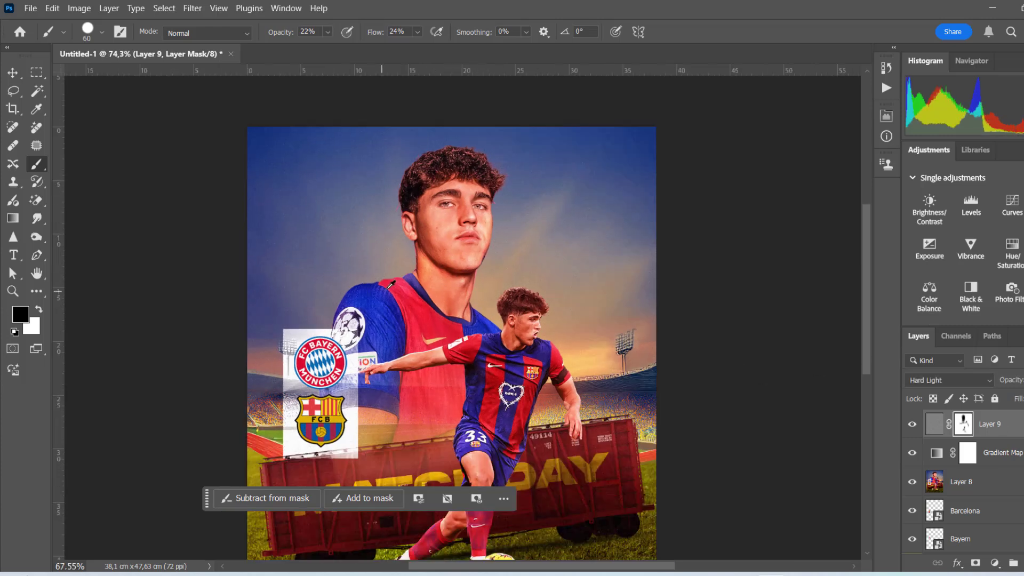
Stamp all visible layers into a new layer above the masked grain layer.
left_click(14, 72)
left_click(911, 425)
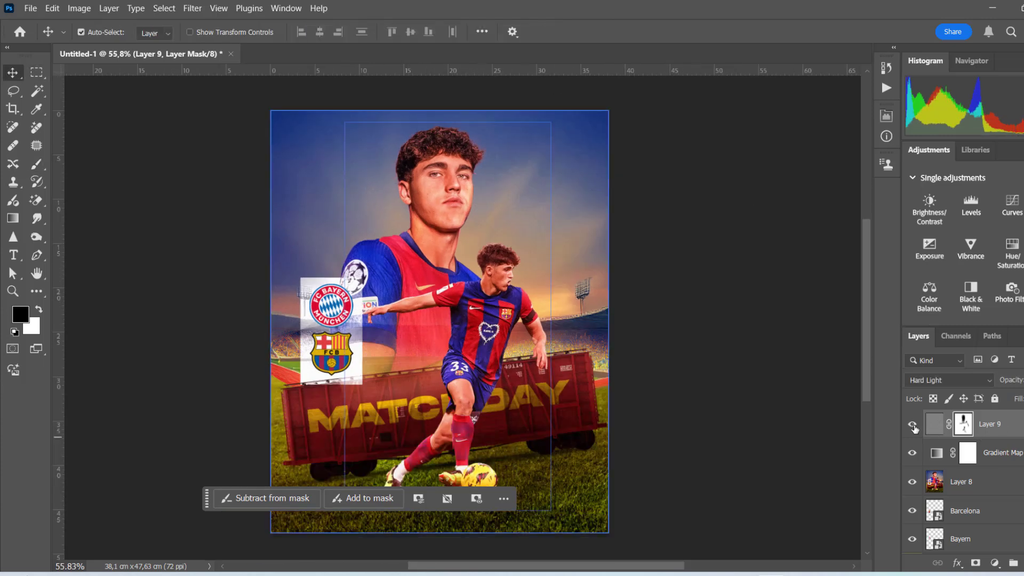
left_click(912, 425)
left_click(1023, 563)
left_click(192, 9)
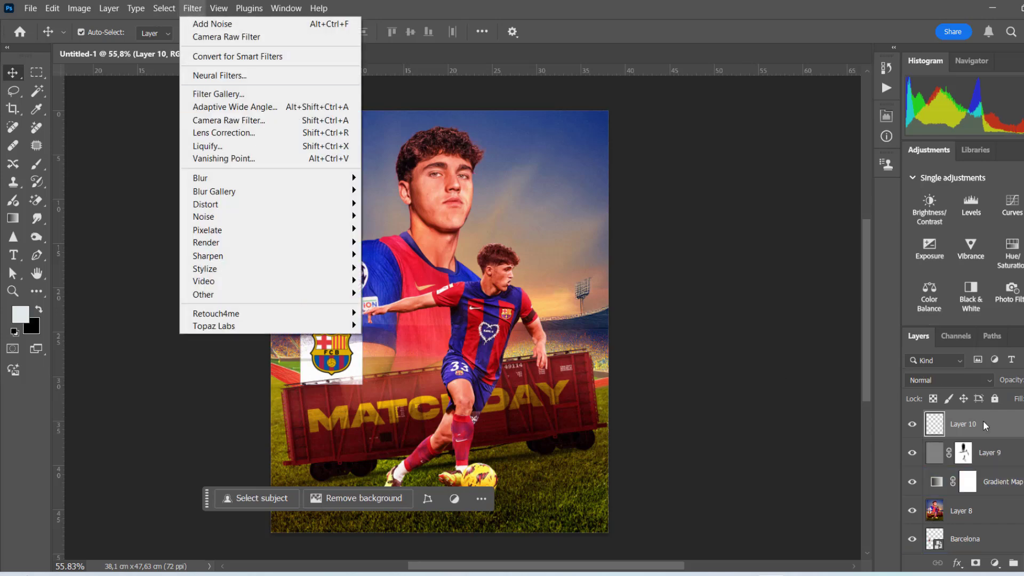
left_click(192, 8)
key("ctrl+shift+alt+e")
left_click(192, 9)
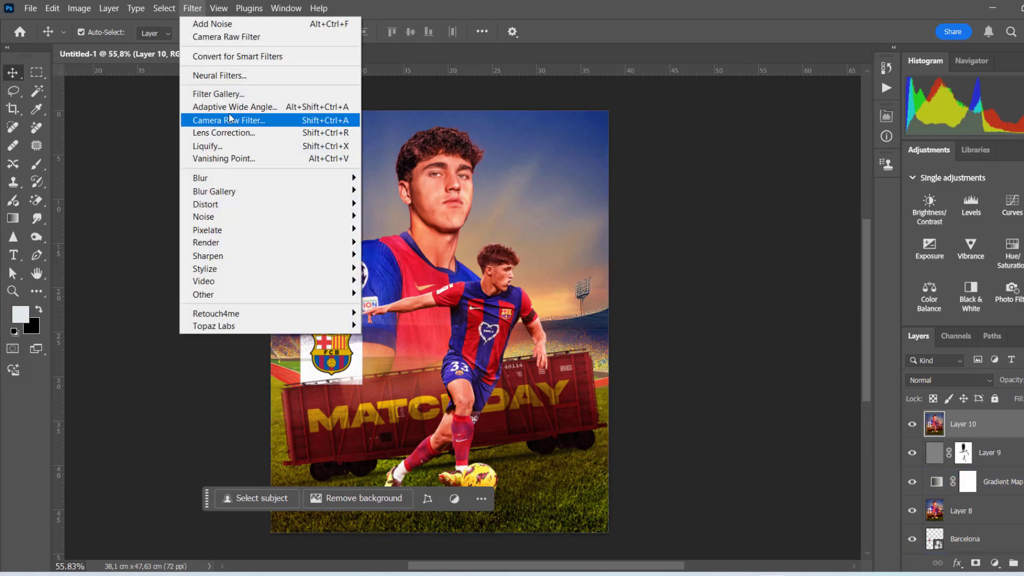
left_click(219, 76)
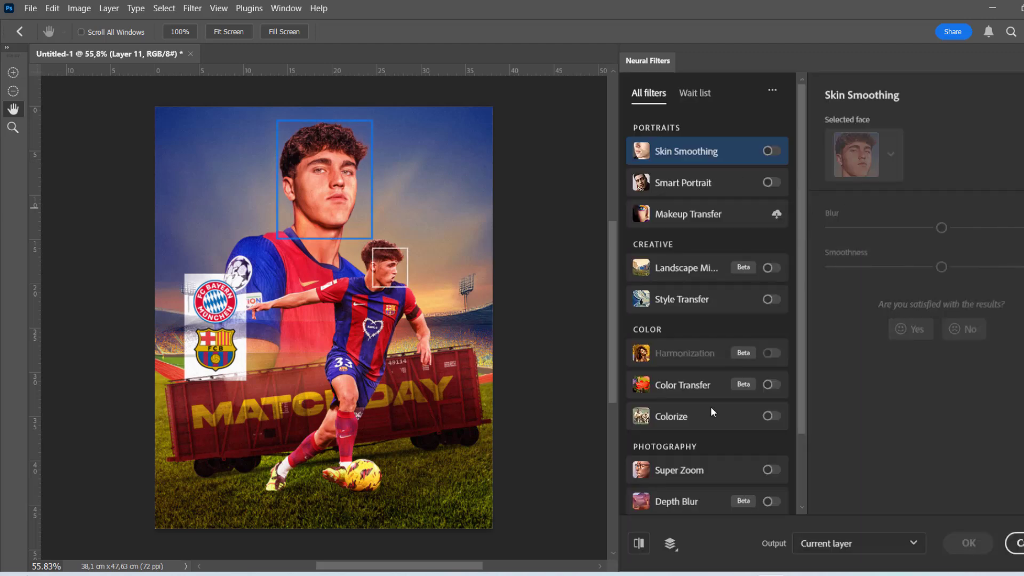
scroll(704, 384, "down", 2)
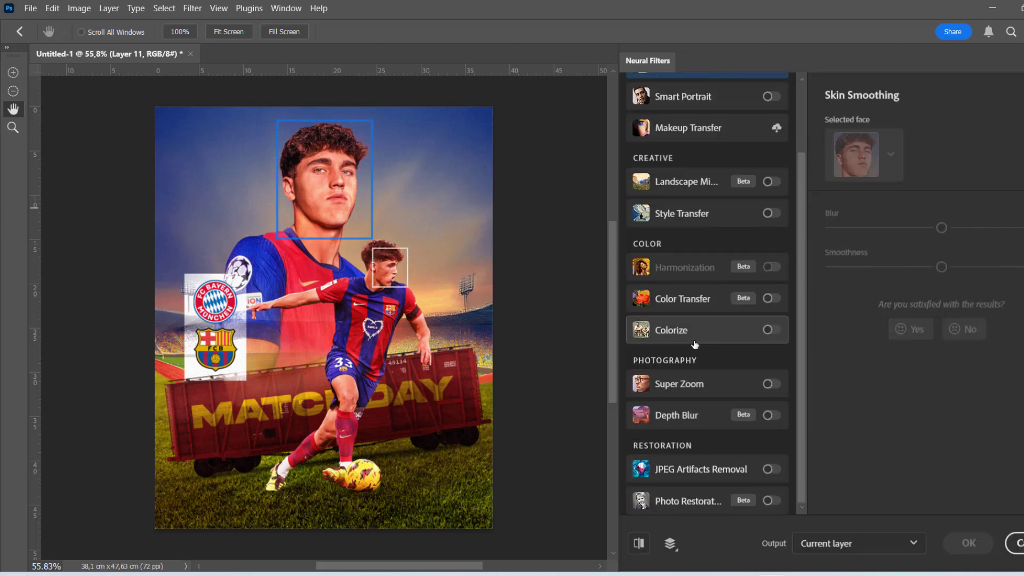
left_click(769, 415)
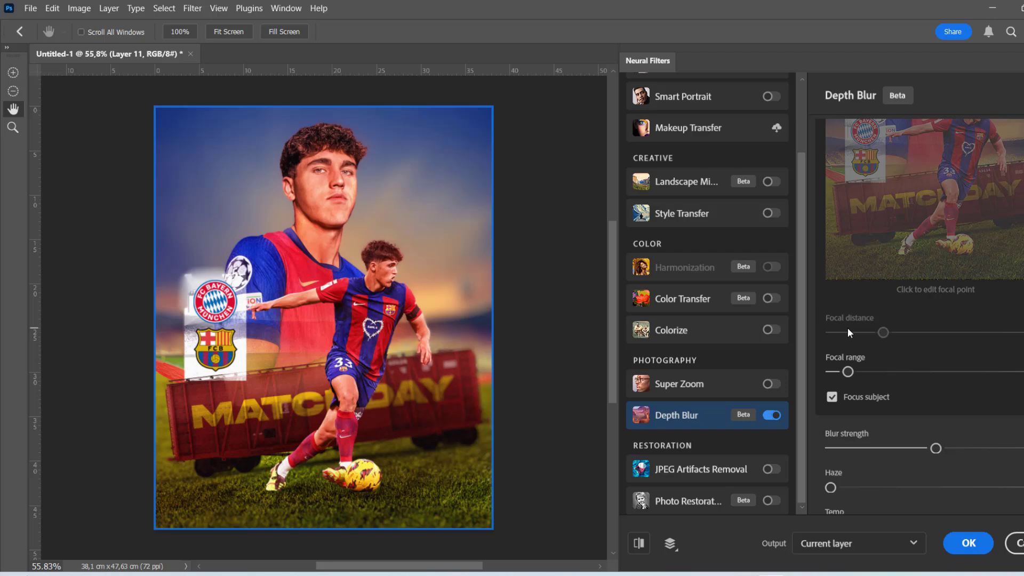
left_click(846, 447)
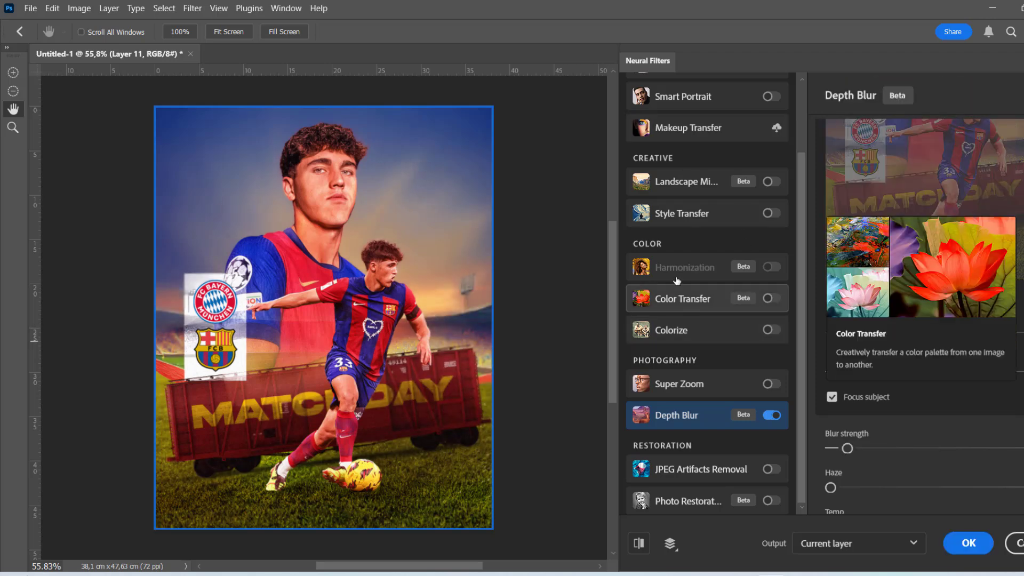
left_click(771, 269)
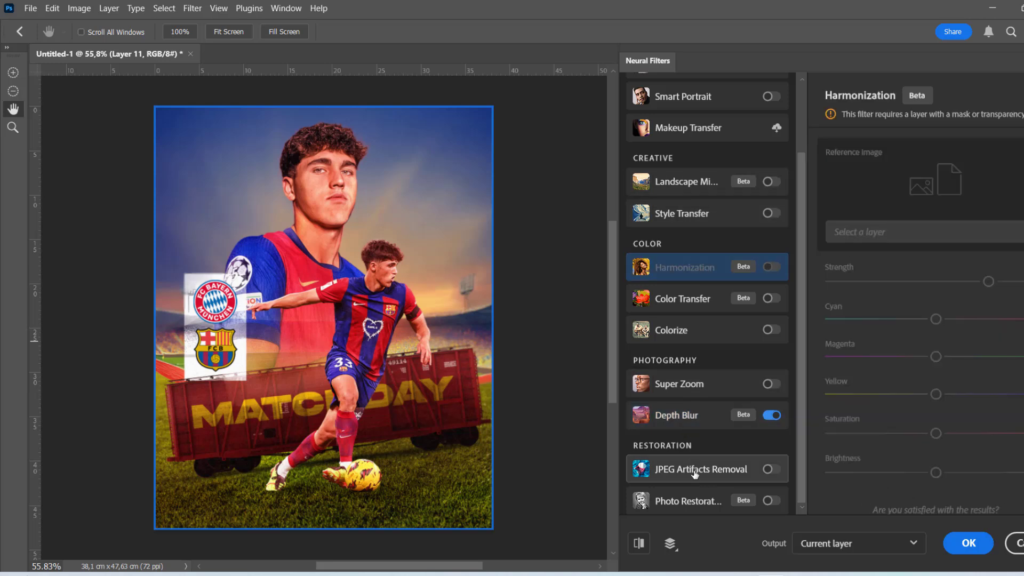
left_click(711, 329)
left_click(768, 329)
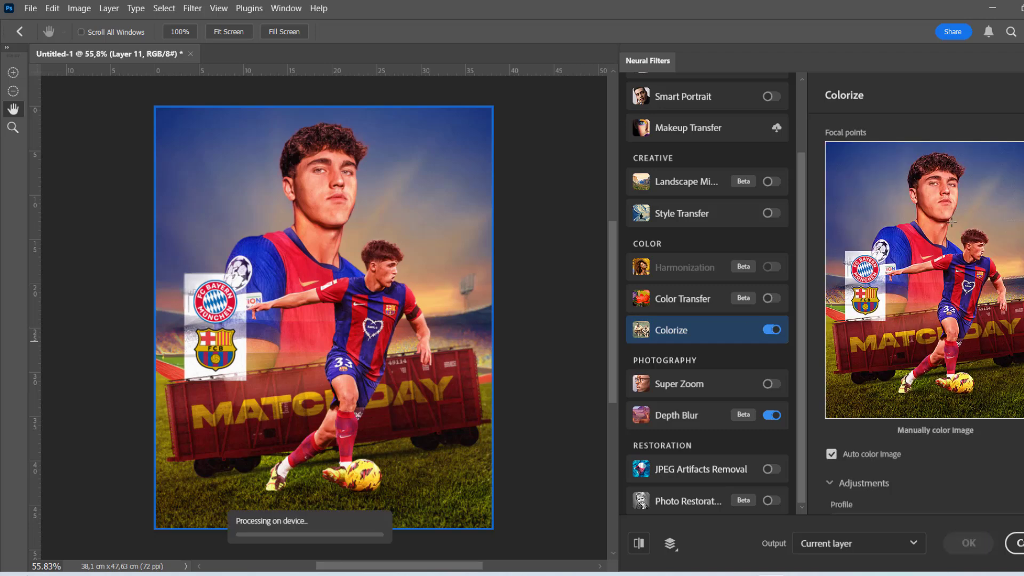
scroll(931, 445, "down", 3)
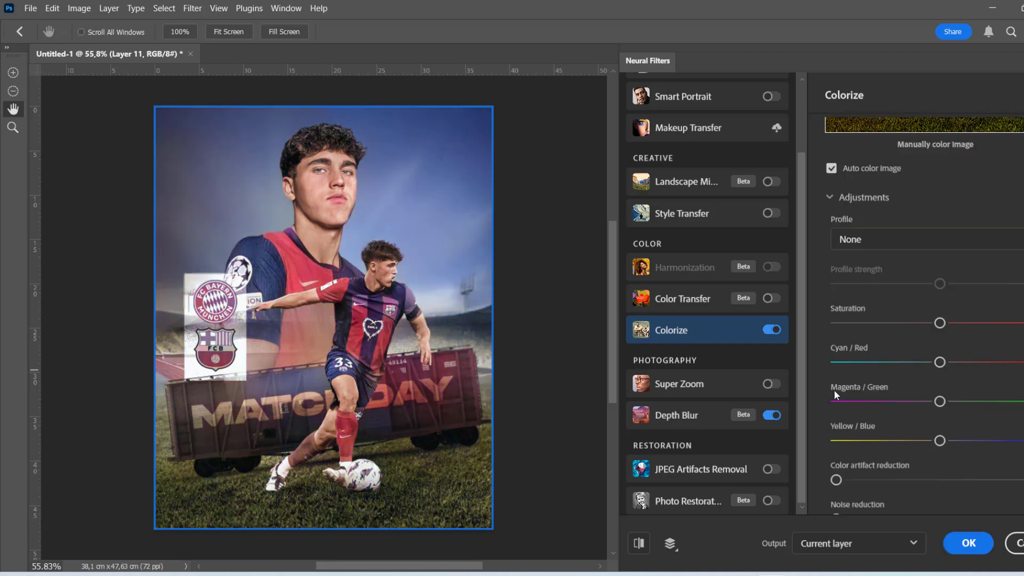
left_click(968, 543)
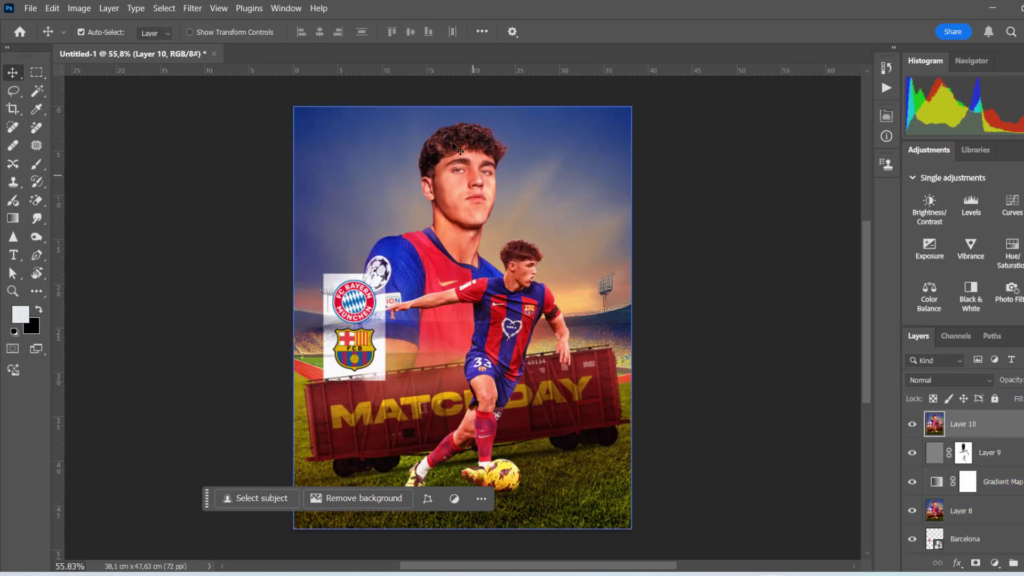
Convert the stamped layer to a smart object and set Camera Raw Exposure to +0.10, Highlights to -7, Shadows to -9 and Blacks to -13.
right_click(962, 424)
left_click(960, 398)
left_click(193, 8)
left_click(226, 118)
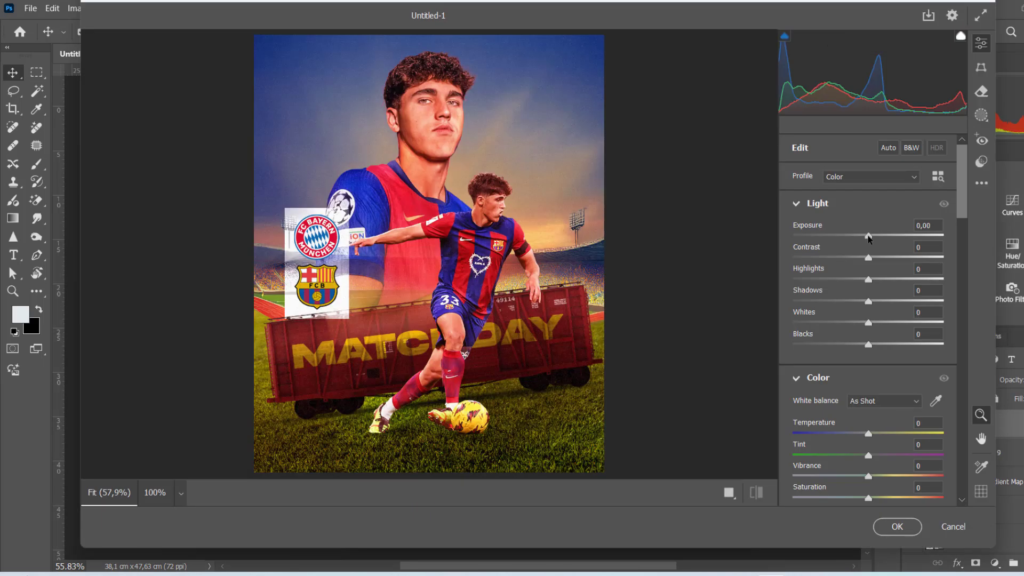
left_click_drag(869, 238, 871, 238)
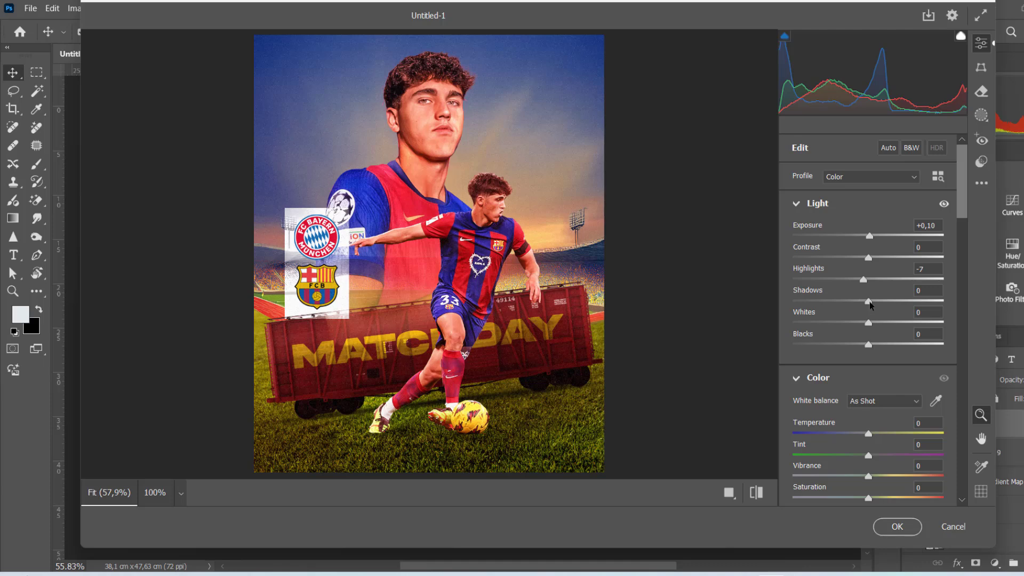
left_click_drag(871, 305, 864, 305)
left_click_drag(871, 348, 857, 350)
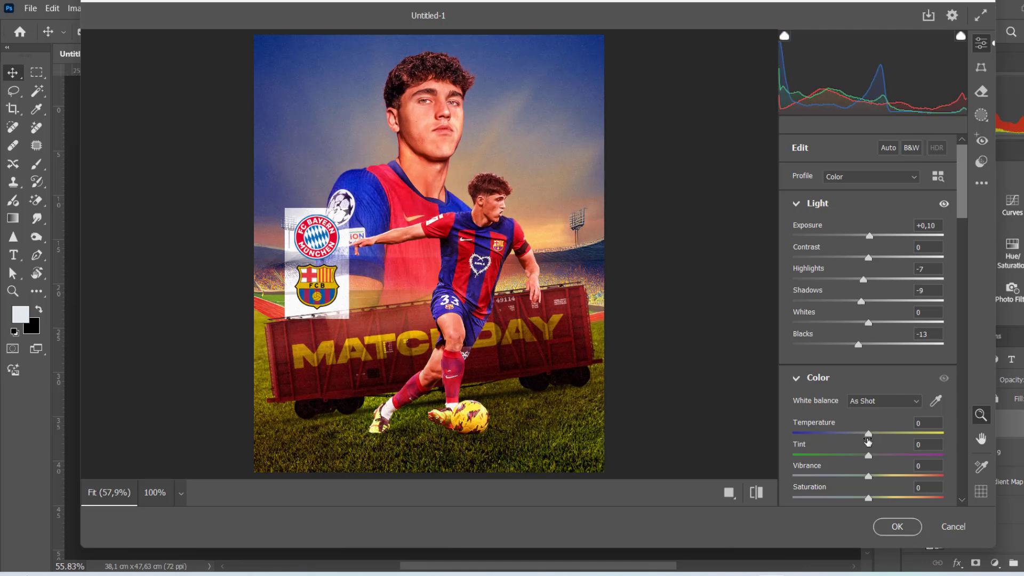
Set the Camera Raw effects to Texture -2, Clarity +15 and Vignette -21.
scroll(868, 440, "down", 3)
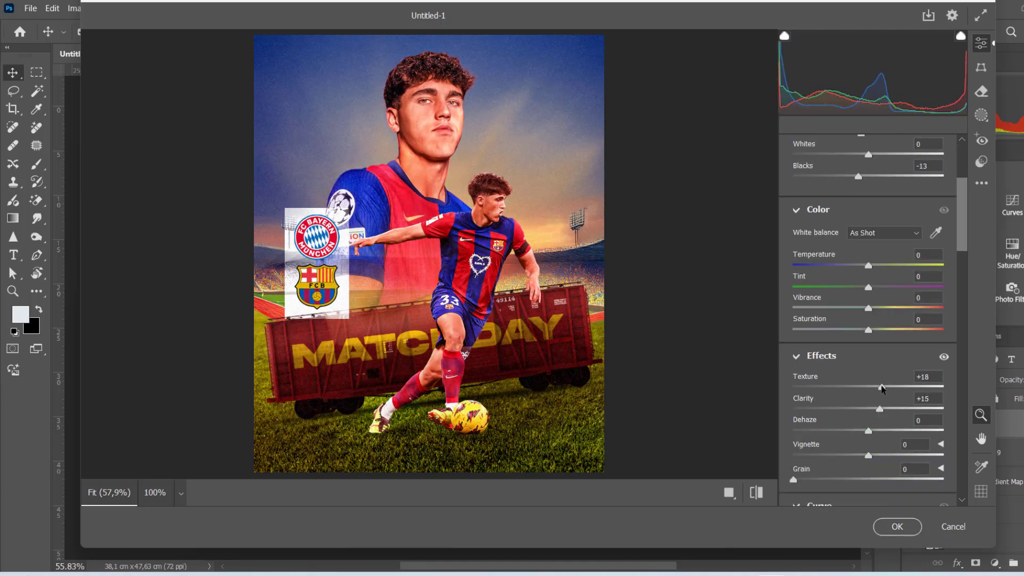
left_click_drag(882, 387, 867, 388)
scroll(867, 388, "down", 3)
left_click_drag(868, 287, 852, 288)
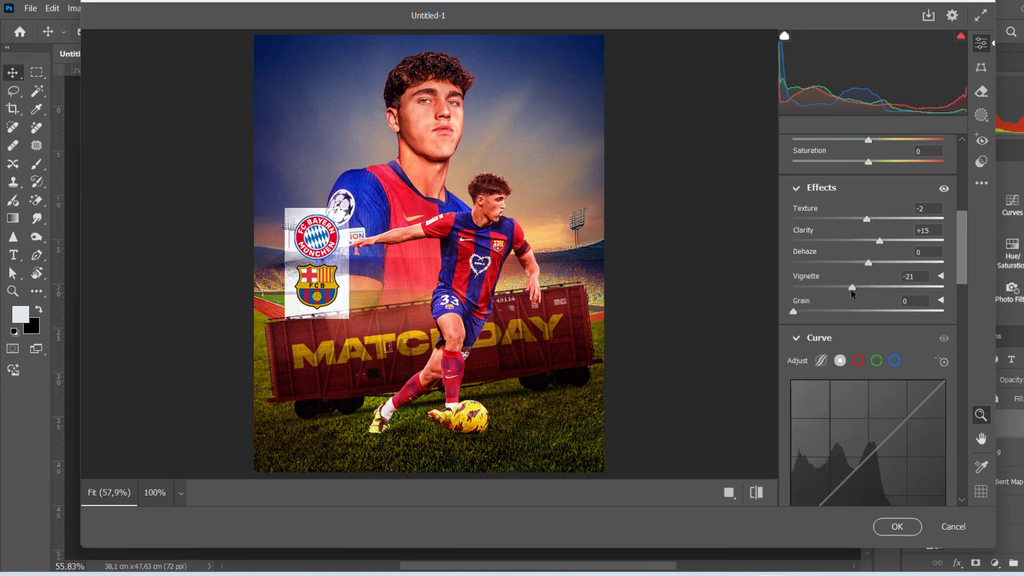
Adjust the red, green and blue point curves, placing the blue curve's point at input 159 and output 145.
scroll(853, 290, "down", 2)
left_click(857, 276)
left_click_drag(859, 382, 886, 362)
left_click(876, 277)
left_click(894, 276)
scroll(885, 313, "down", 5)
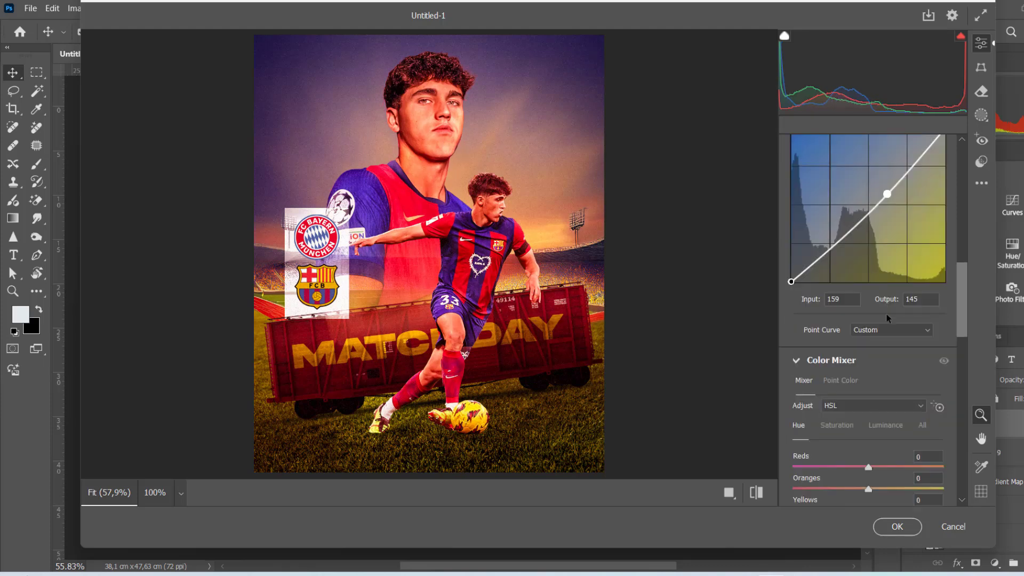
Set the Color Mixer luminance of the reds to -5 and of the blues to -25.
left_click(886, 257)
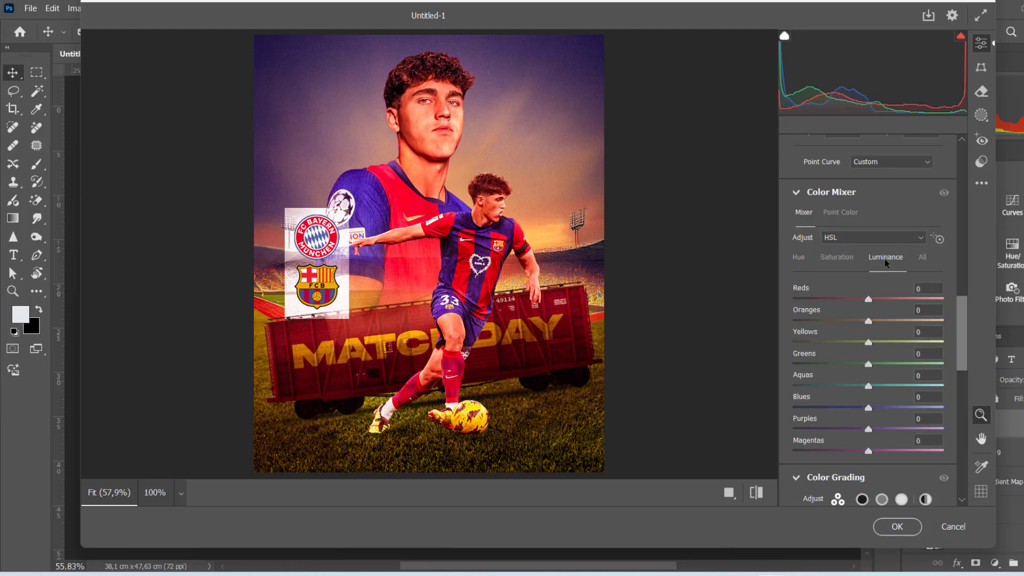
mouse_move(869, 299)
left_mouse_down()
mouse_move(883, 300)
mouse_move(867, 300)
left_mouse_up()
left_click_drag(869, 408, 852, 408)
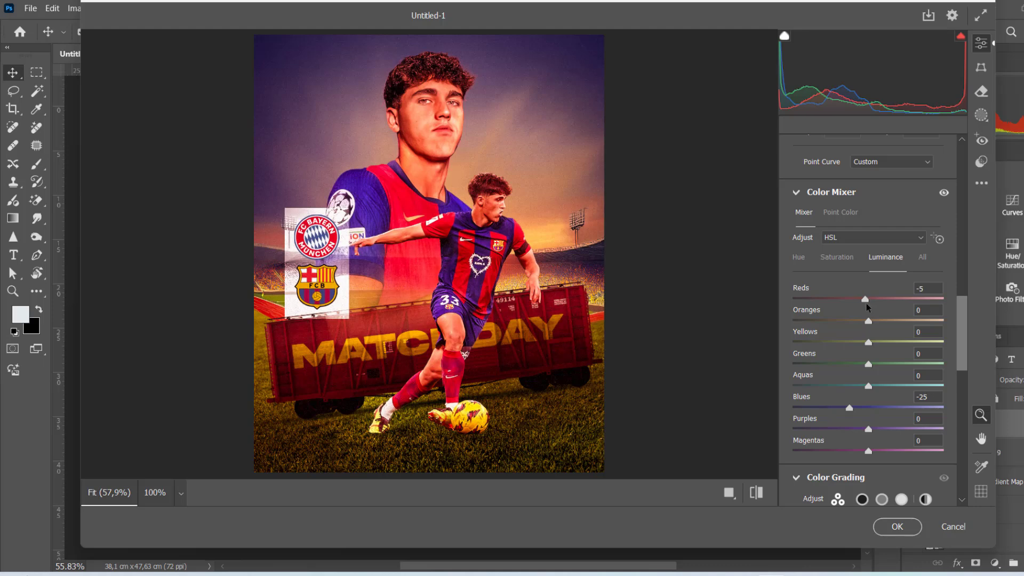
Tint the shadows orange-red and the midtones magenta in Color Grading, keep the highlights neutral, and apply the Camera Raw filter.
scroll(866, 303, "down", 5)
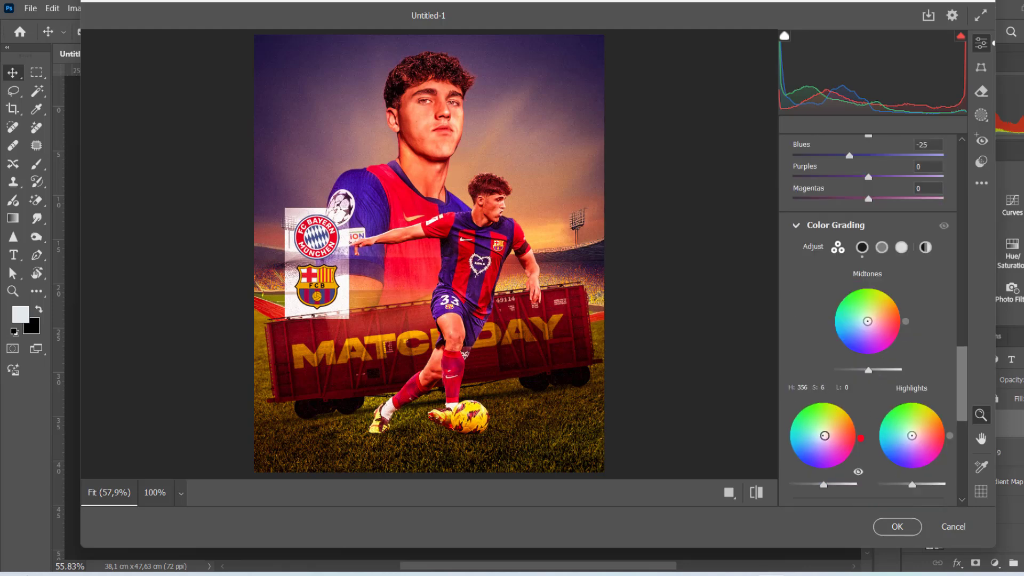
left_click_drag(824, 436, 831, 433)
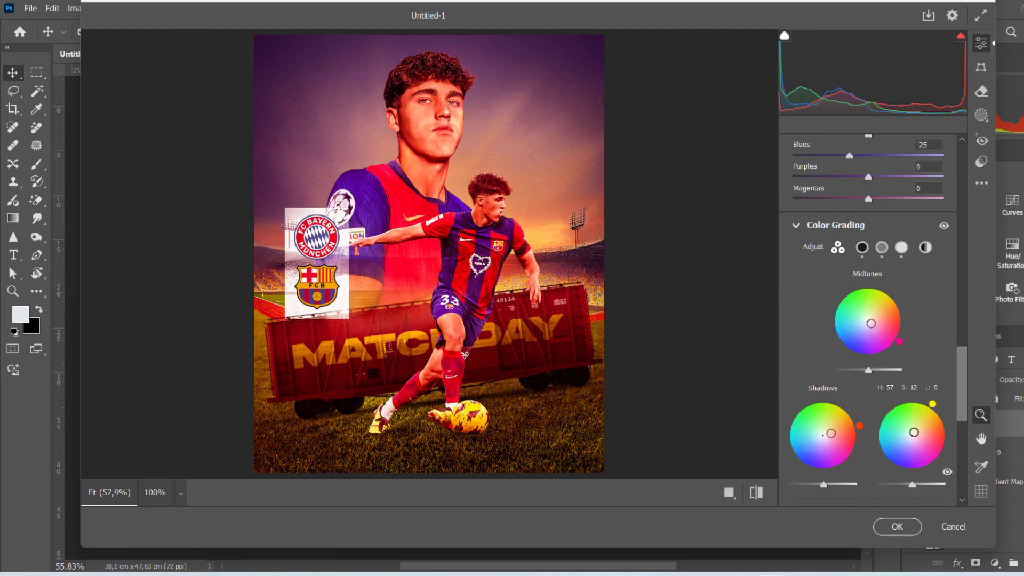
left_click_drag(916, 431, 912, 435)
scroll(830, 407, "down", 3)
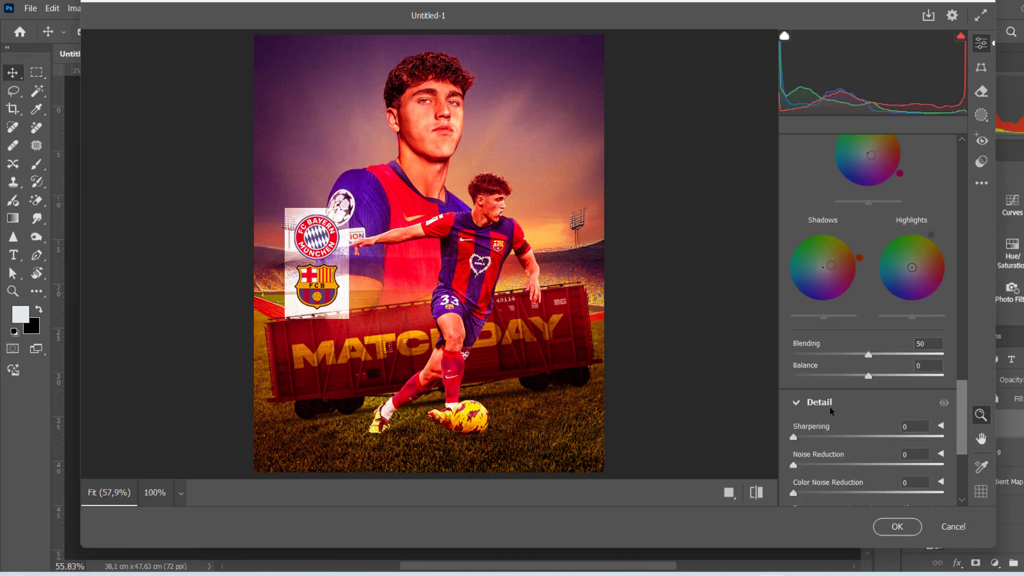
scroll(881, 299, "up", 15)
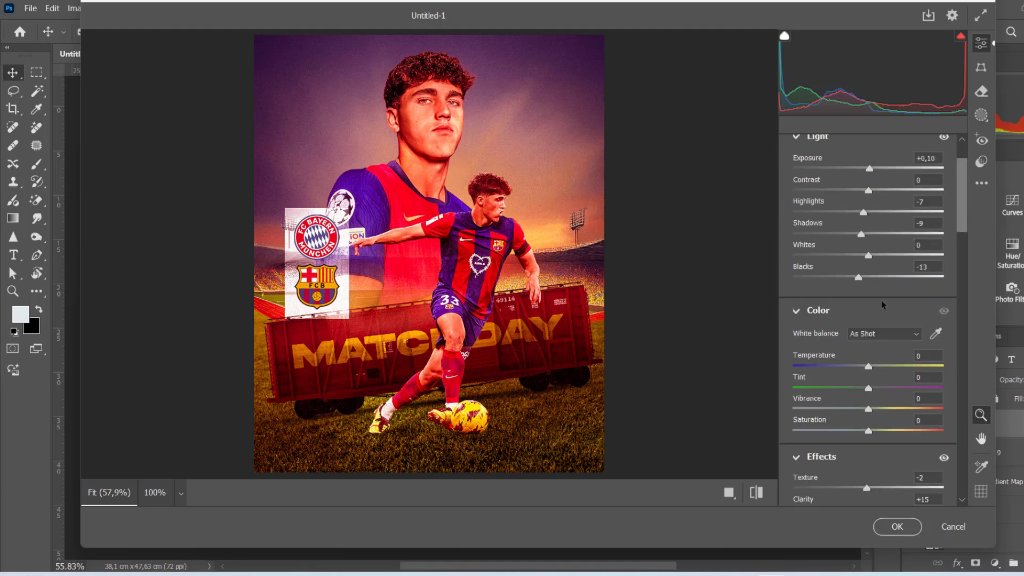
left_click(899, 527)
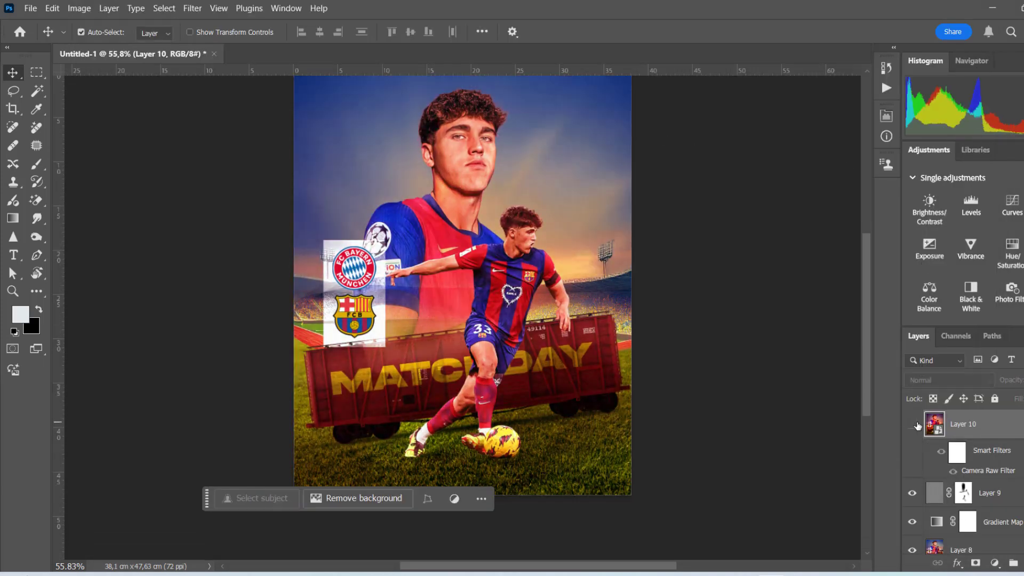
Add a near-white solid color fill layer and split its Blend If underlying-layer black slider to 39 / 160.
scroll(667, 226, "up", 1)
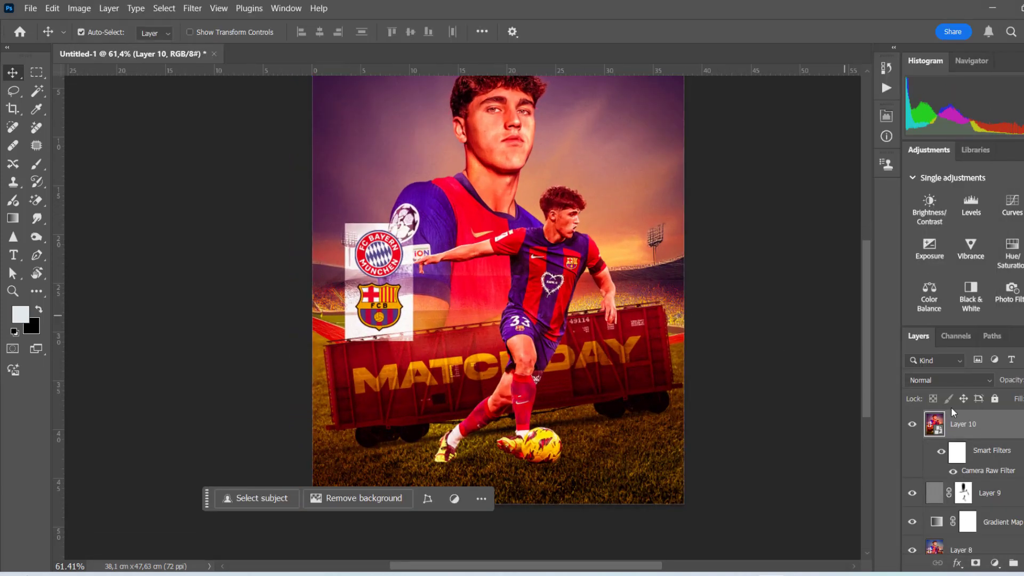
left_click(995, 563)
left_click(992, 320)
left_click(1003, 323)
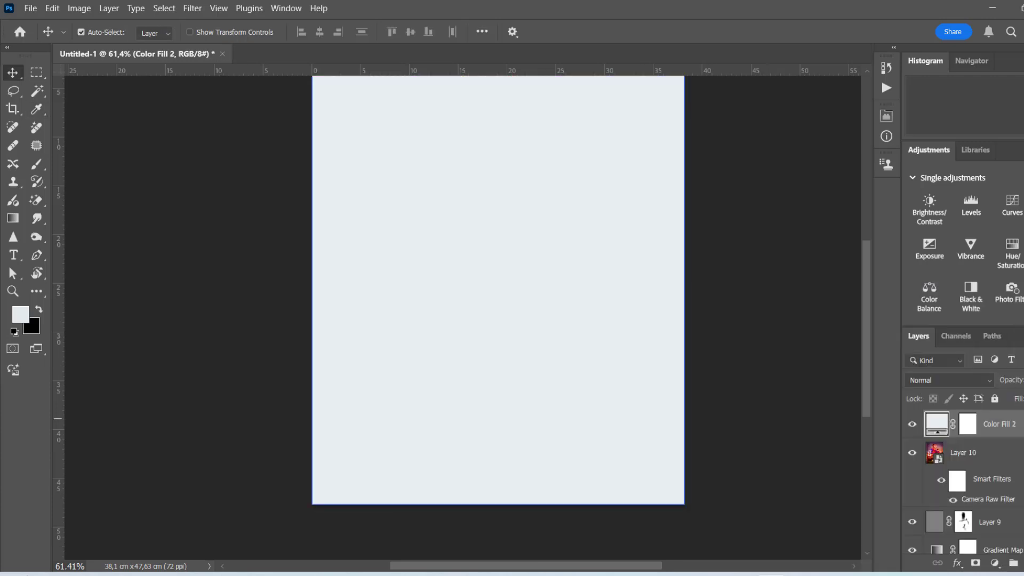
double_click(1013, 425)
left_click_drag(679, 504, 740, 501)
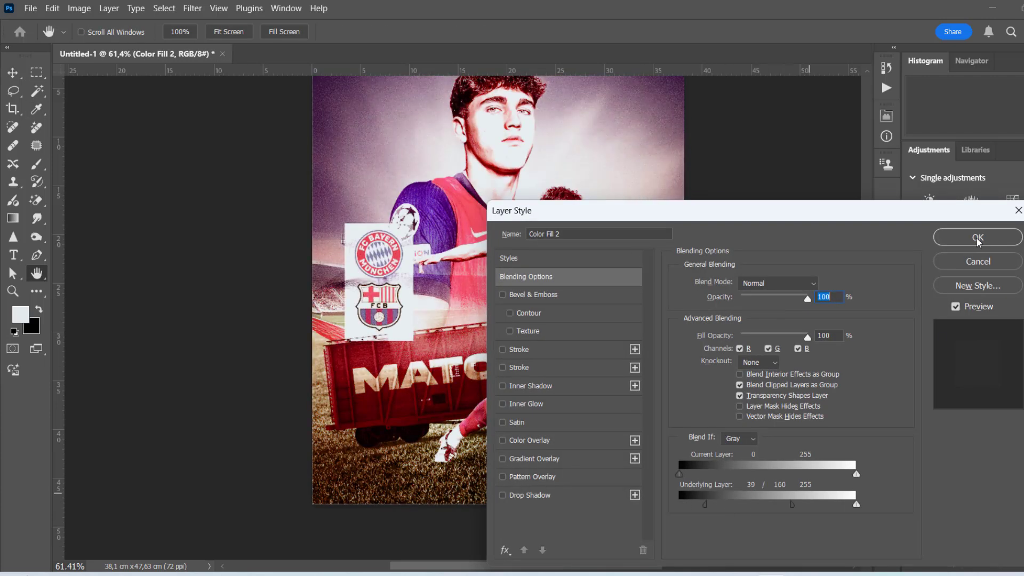
left_click(978, 237)
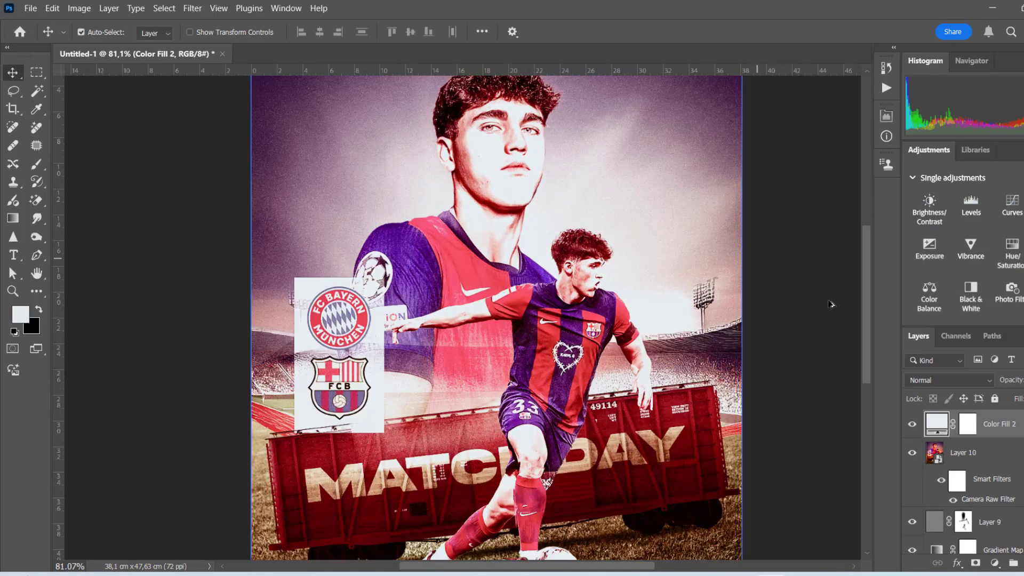
Invert the fill layer's mask to black and brush highlights onto the players with a 60 px white brush at 22% opacity and 11% flow.
key("x")
key("b")
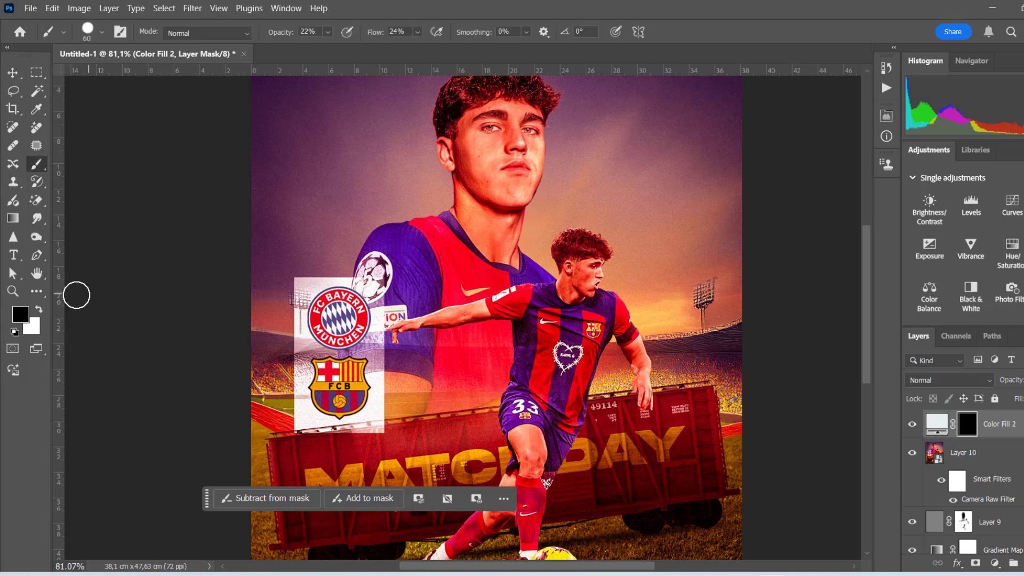
scroll(490, 165, "up", 2)
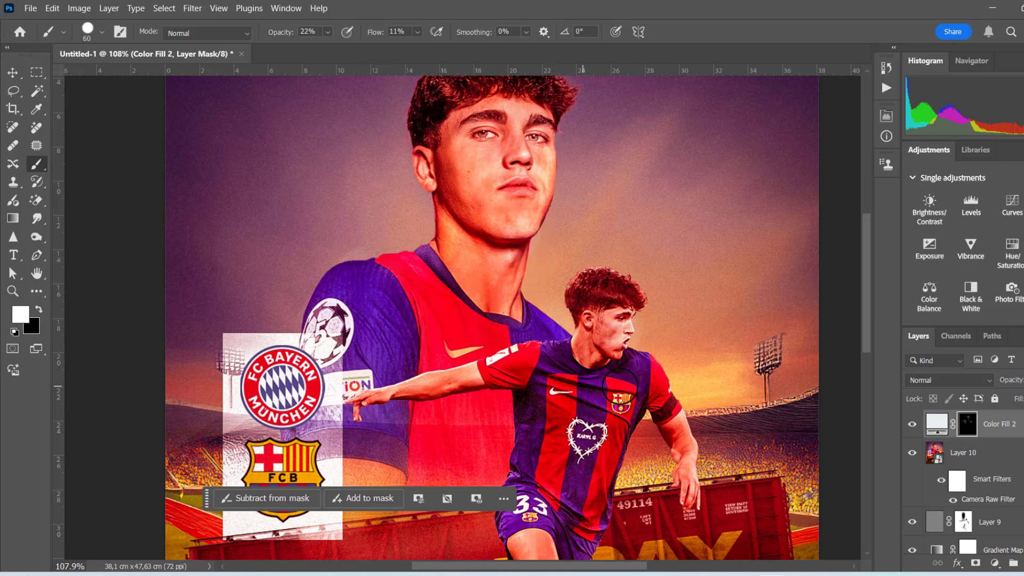
scroll(739, 320, "down", 3)
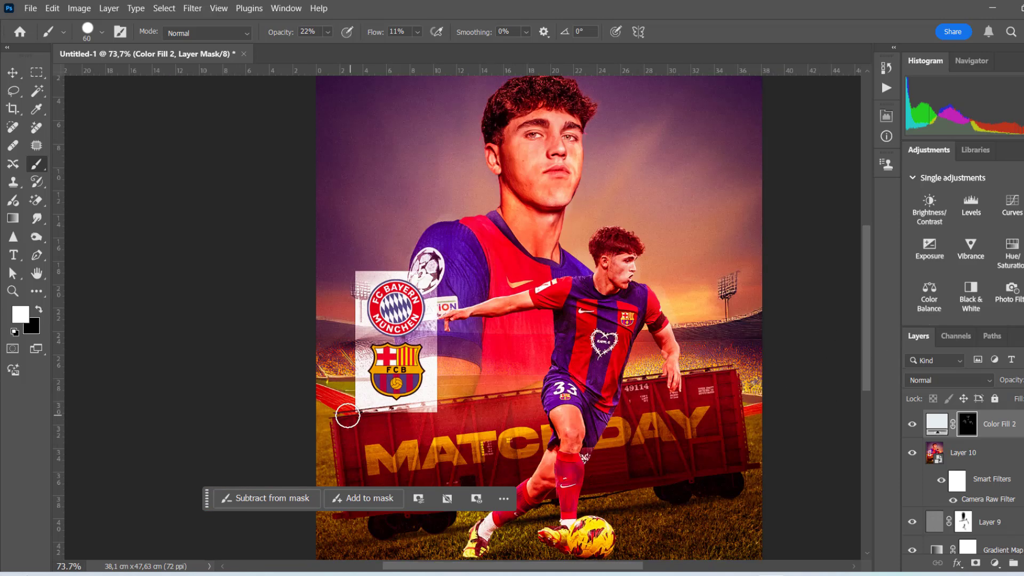
scroll(730, 393, "down", 2)
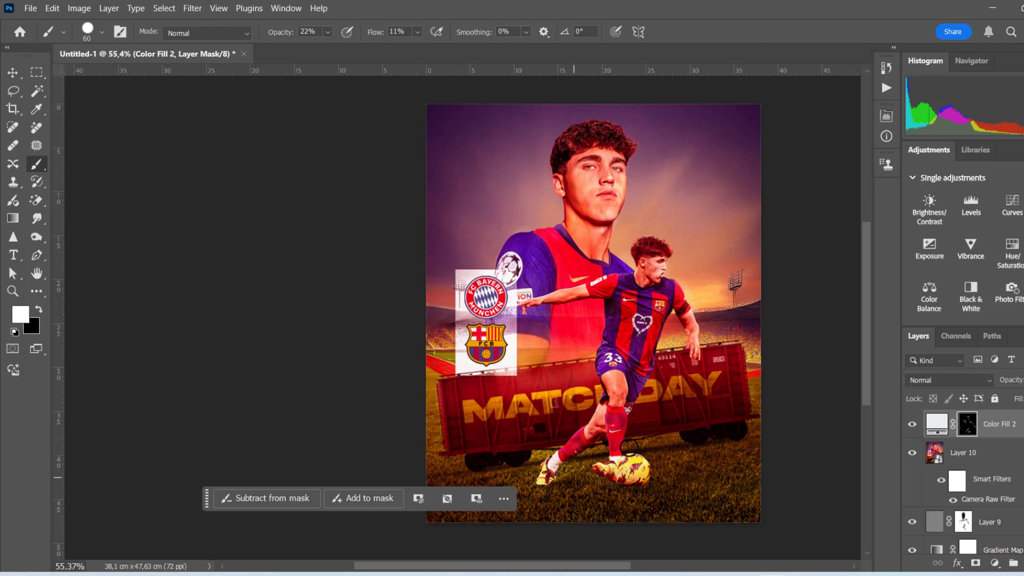
key("ctrl+plus")
key("f")
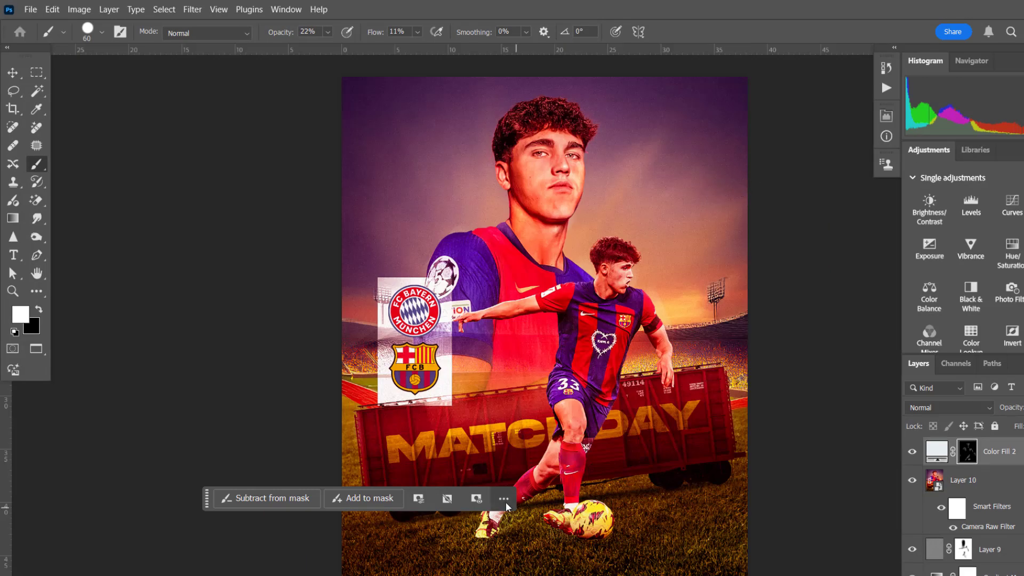